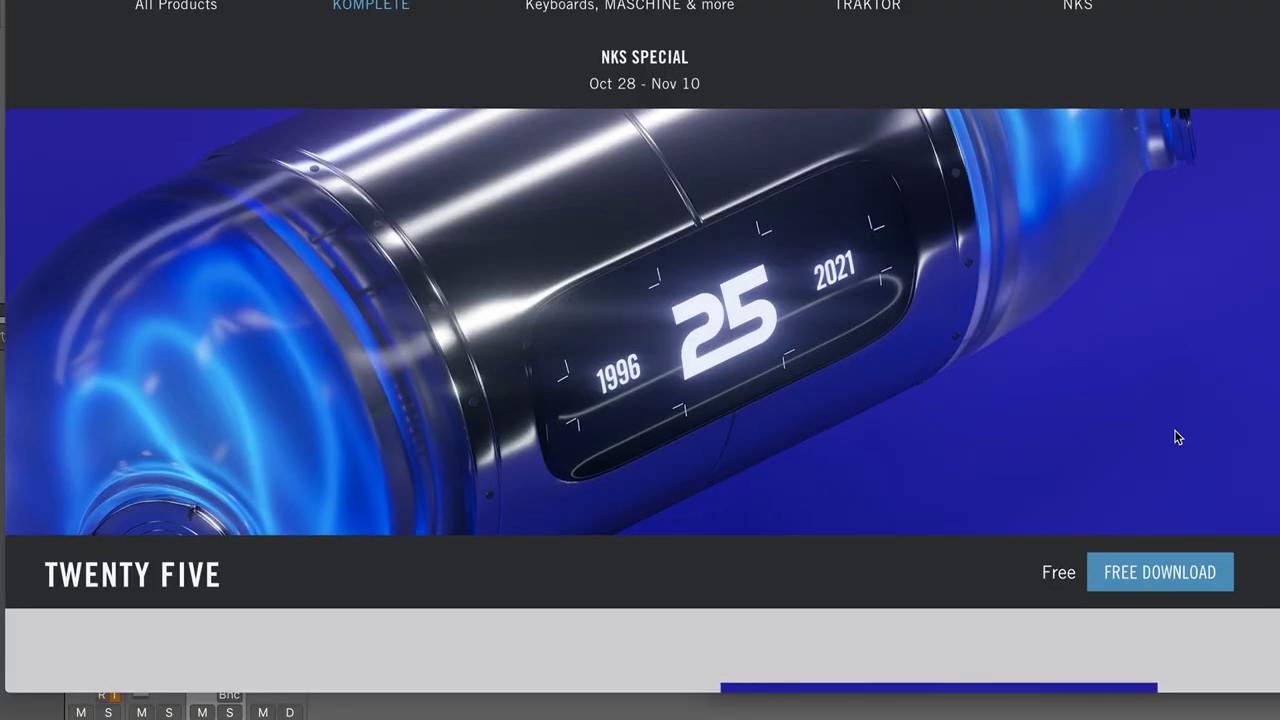
Step: Scroll the Twenty Five page past the Free Download bar to its feature bullets
{"action": "scroll", "coordinate": [1176, 437], "scroll_direction": "up", "scroll_amount": 1}
{"action": "scroll", "coordinate": [1176, 437], "scroll_direction": "down", "scroll_amount": 1}
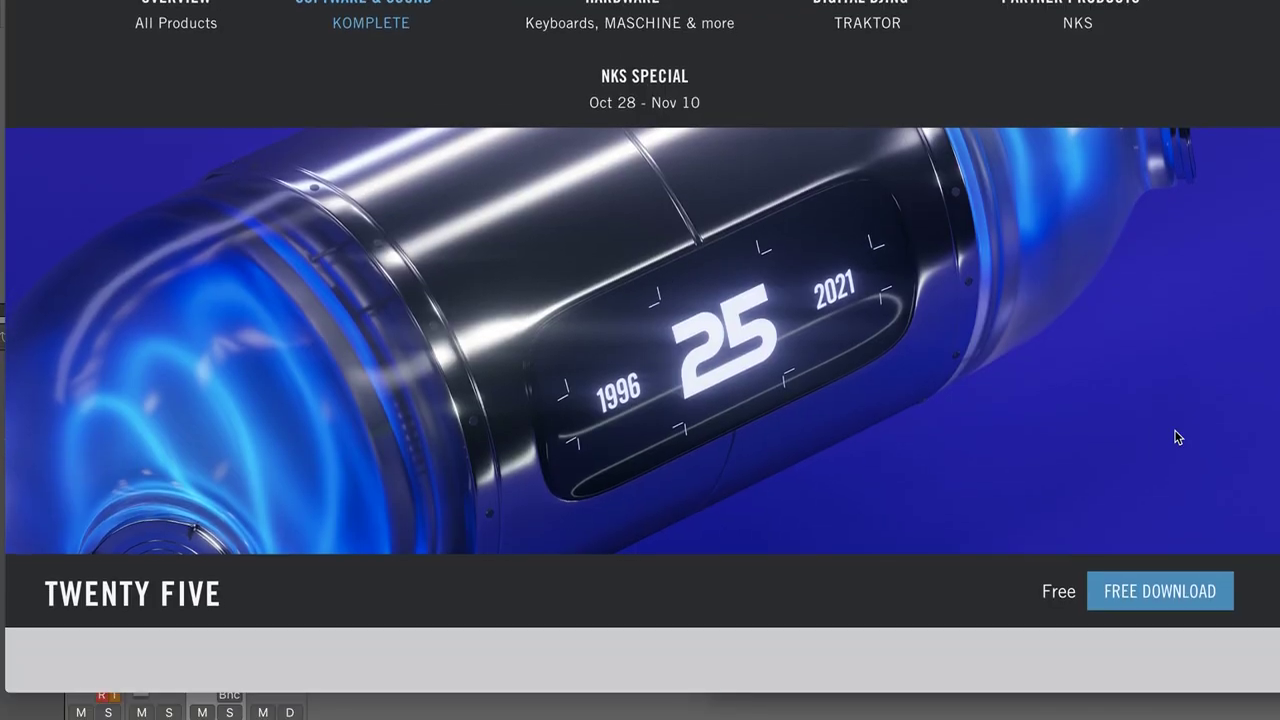
{"action": "scroll", "coordinate": [1160, 387], "scroll_direction": "down", "scroll_amount": 1}
{"action": "scroll", "coordinate": [1160, 387], "scroll_direction": "down", "scroll_amount": 2}
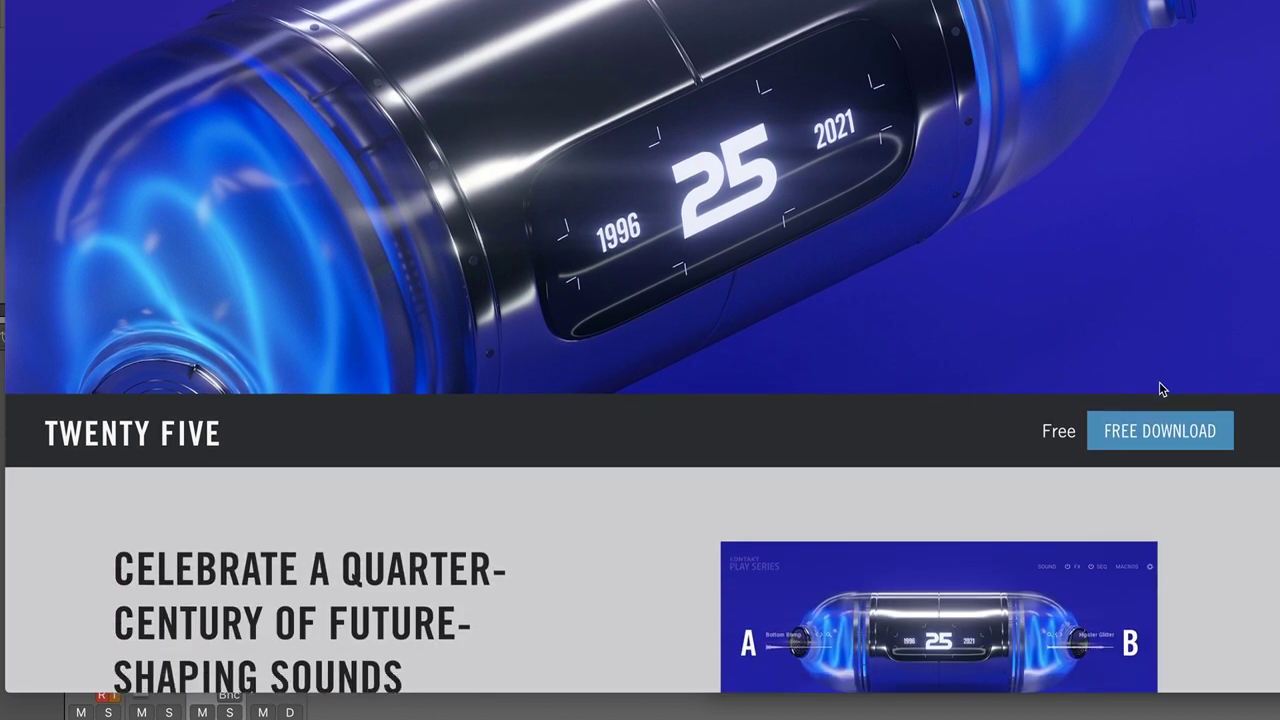
{"action": "scroll", "coordinate": [1160, 387], "scroll_direction": "down", "scroll_amount": 2}
{"action": "scroll", "coordinate": [1250, 537], "scroll_direction": "down", "scroll_amount": 4}
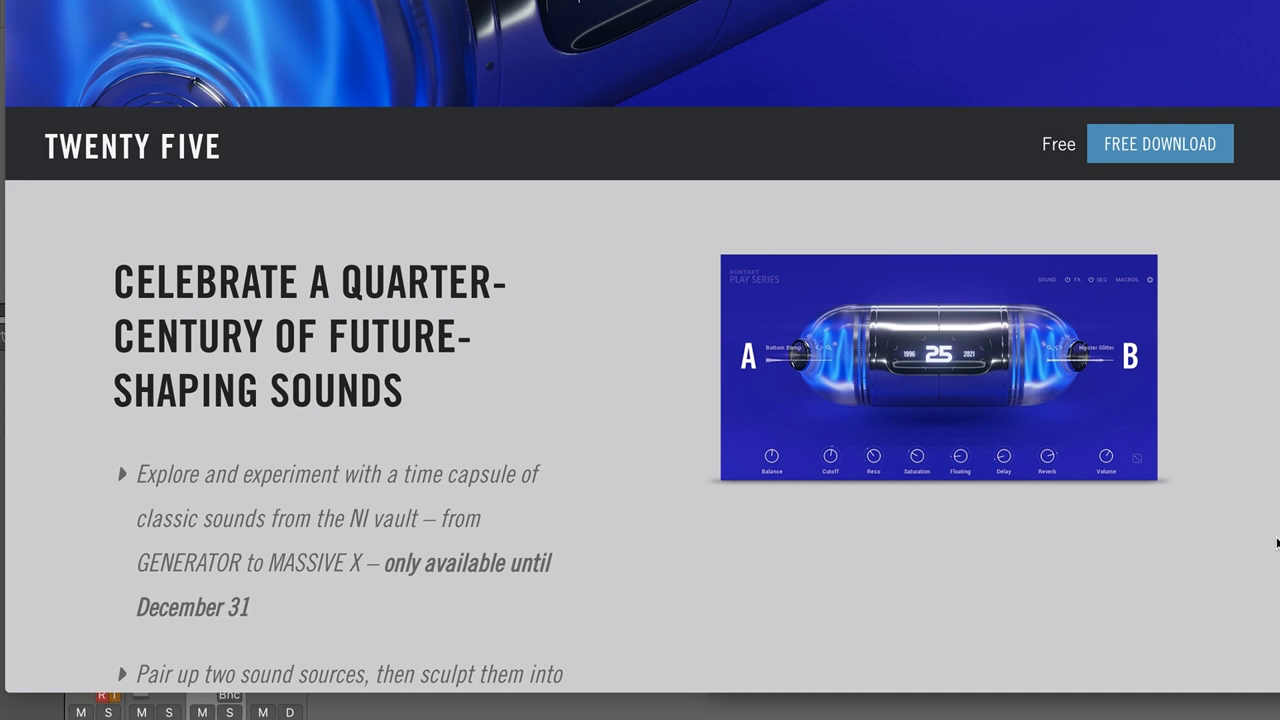
{"action": "scroll", "coordinate": [1255, 526], "scroll_direction": "down", "scroll_amount": 1}
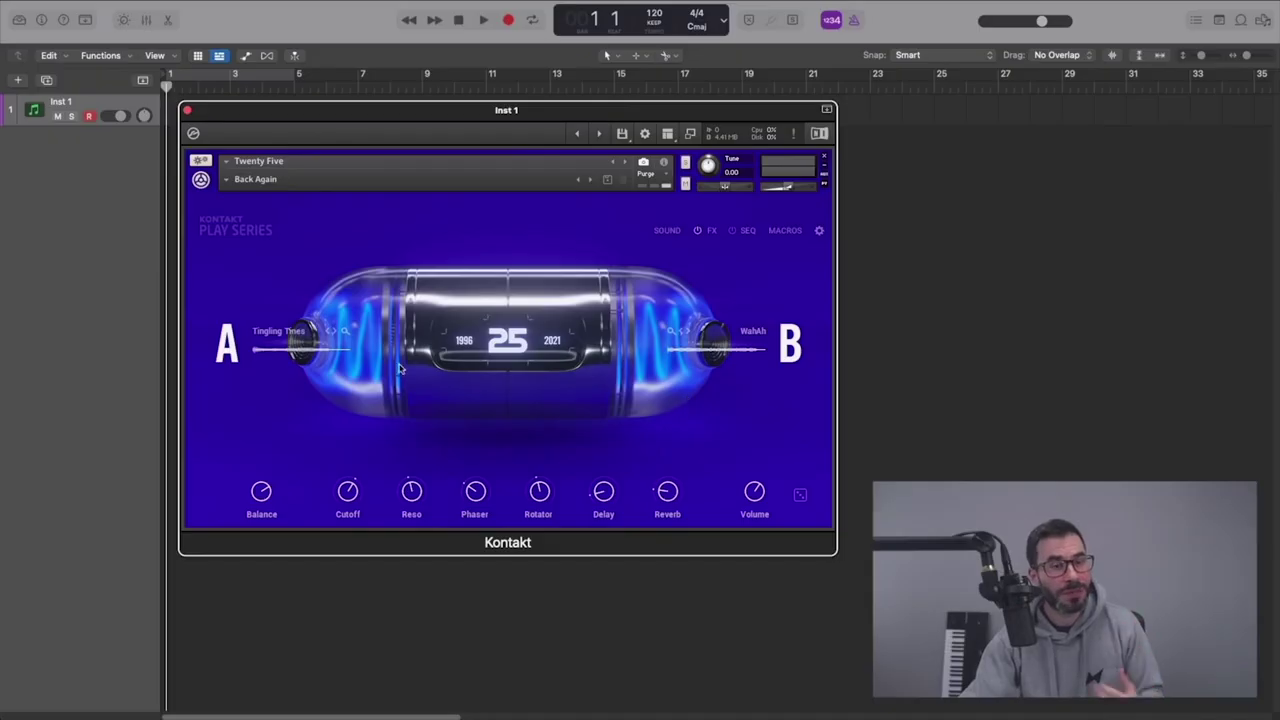
Step: Open the layer A sound list in Twenty Five's Kontakt interface
{"action": "left_click", "coordinate": [276, 336]}
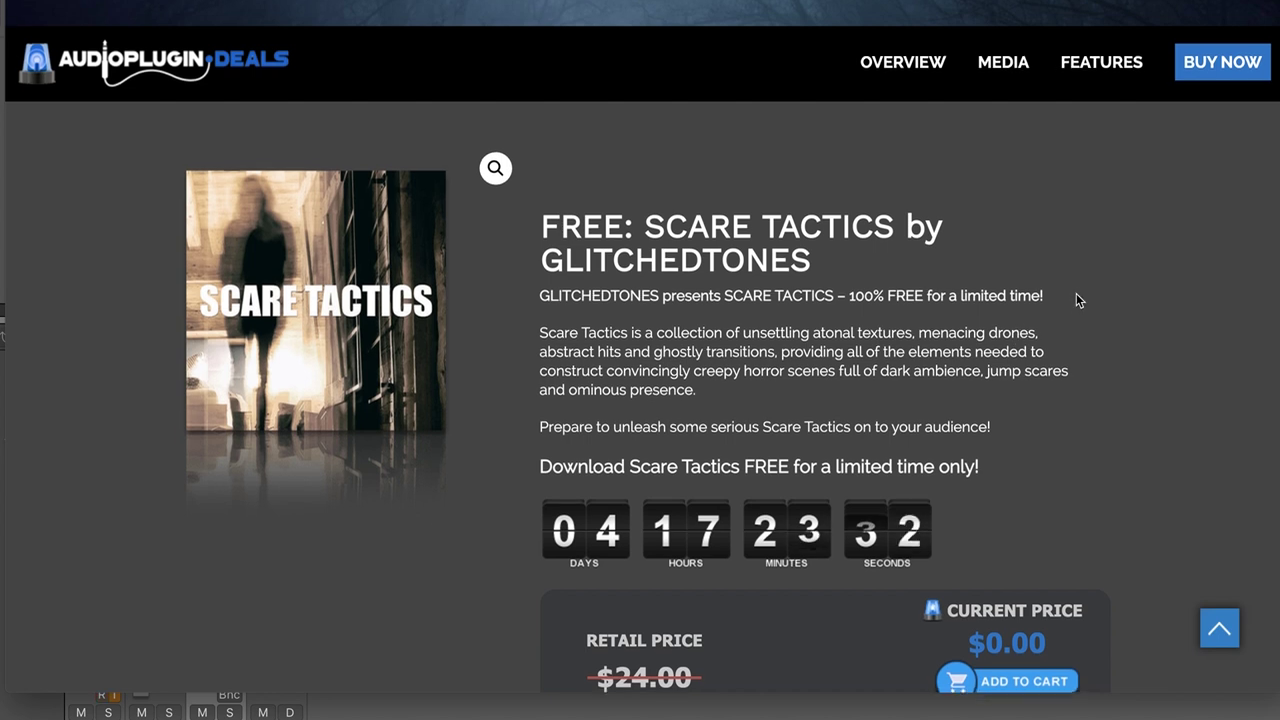
Step: Scroll to the Scare Tactics price box showing $0.00
{"action": "scroll", "coordinate": [1076, 294], "scroll_direction": "down", "scroll_amount": 2}
{"action": "scroll", "coordinate": [1076, 293], "scroll_direction": "down", "scroll_amount": 1}
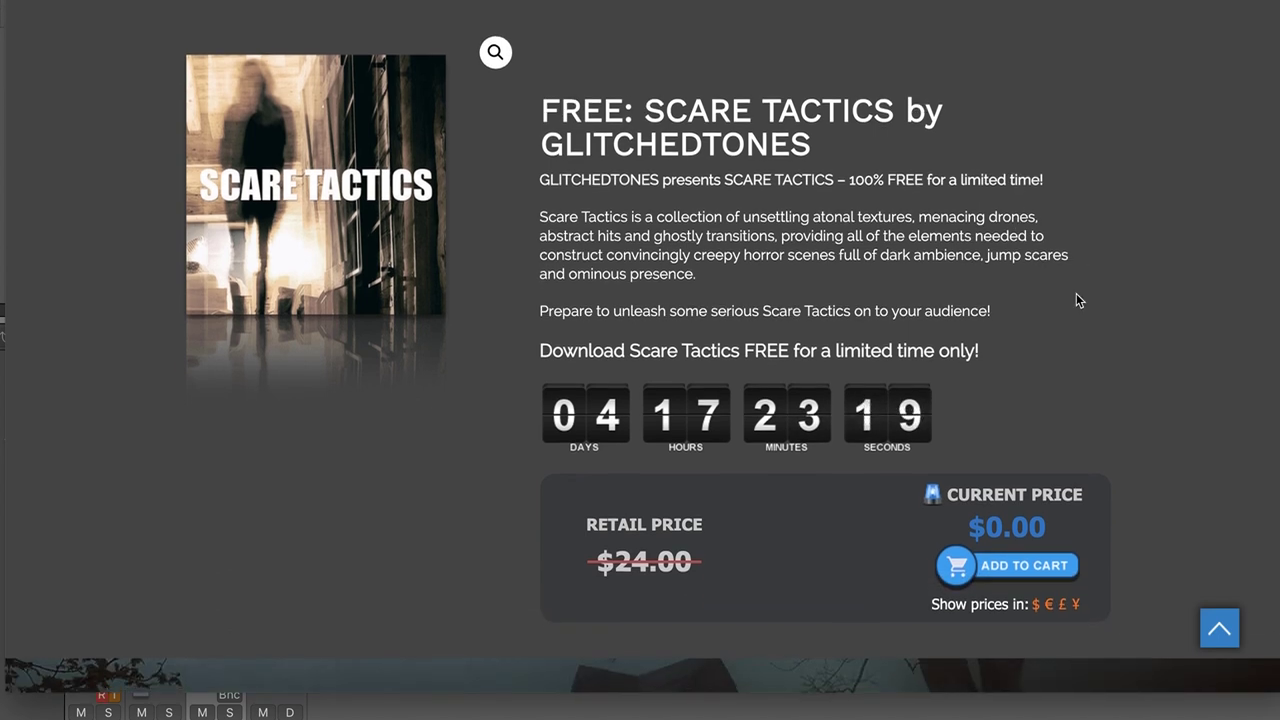
{"action": "scroll", "coordinate": [1076, 293], "scroll_direction": "up", "scroll_amount": 2}
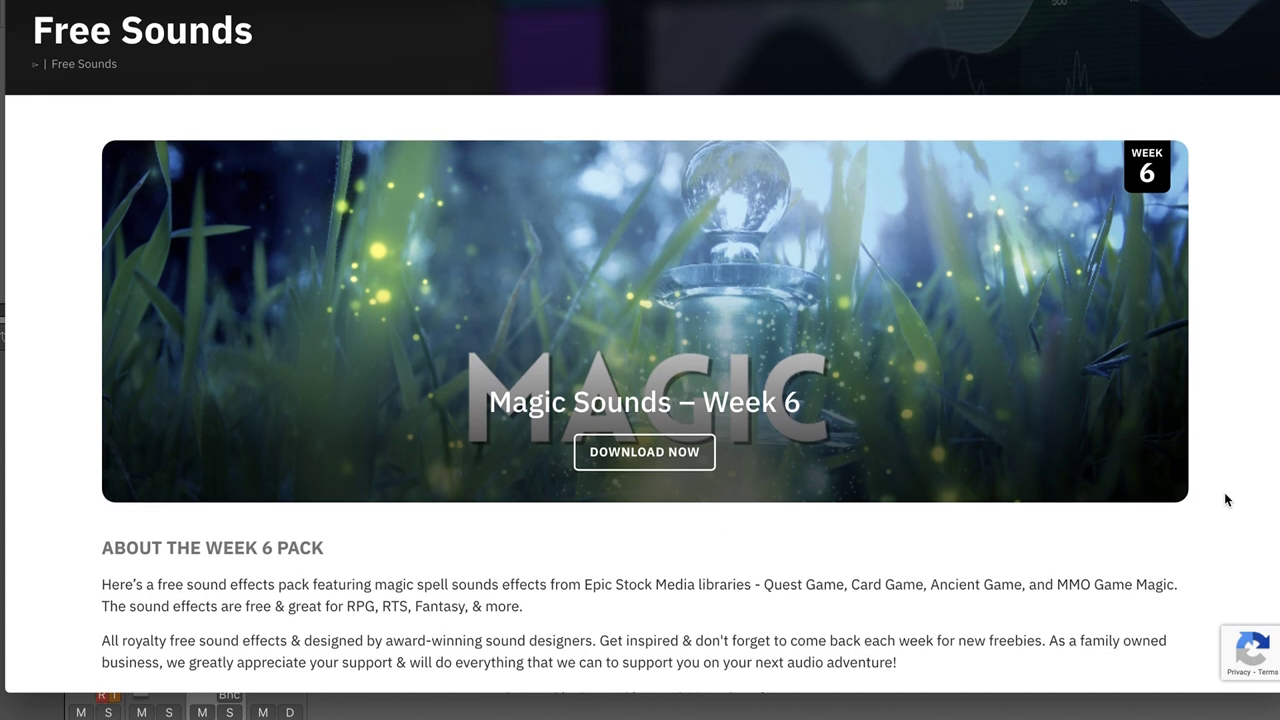
Step: Scroll the Week 6 Magic pack page to the SoundCloud preview player and download form
{"action": "scroll", "coordinate": [1225, 496], "scroll_direction": "down", "scroll_amount": 2}
{"action": "scroll", "coordinate": [1224, 492], "scroll_direction": "down", "scroll_amount": 1}
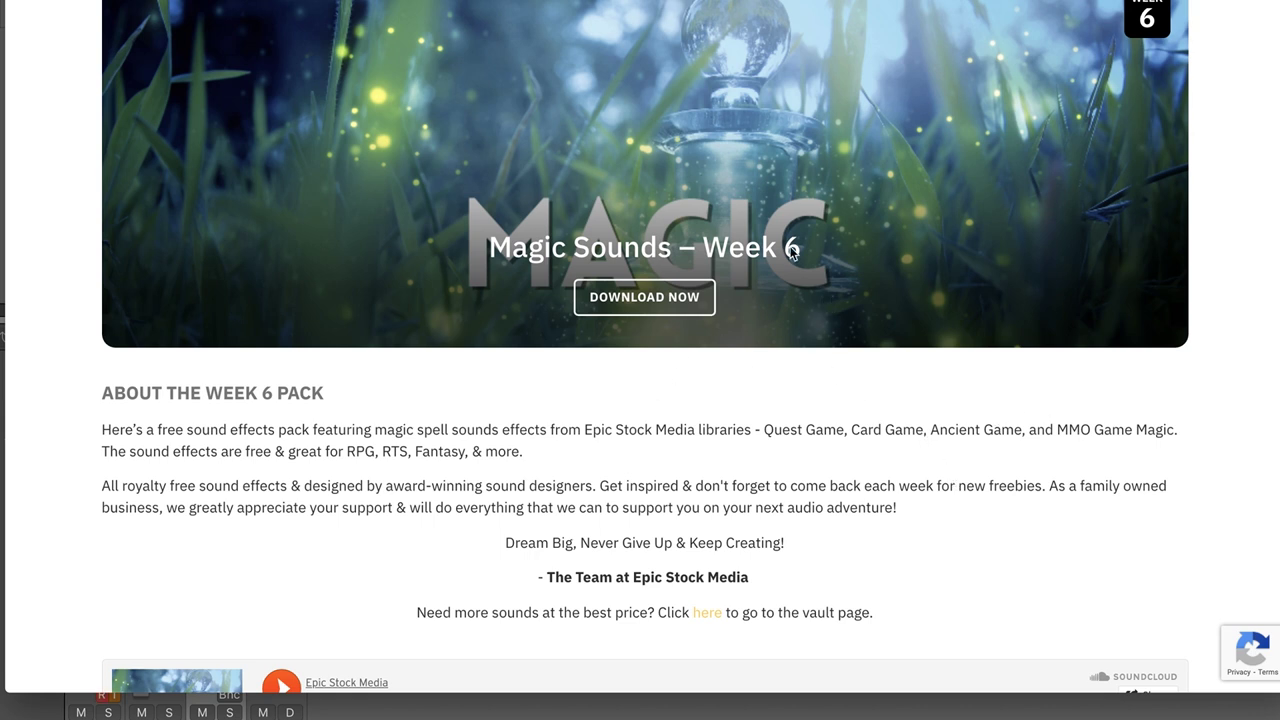
{"action": "scroll", "coordinate": [801, 400], "scroll_direction": "up", "scroll_amount": 1}
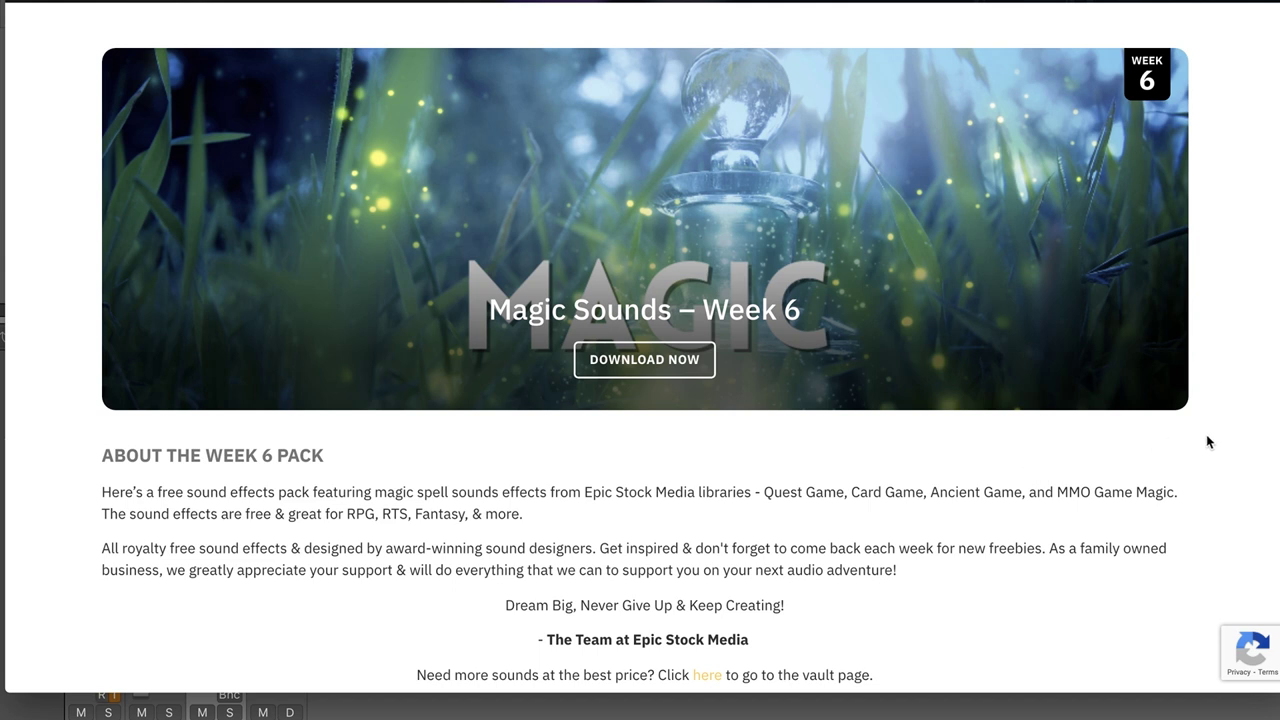
{"action": "scroll", "coordinate": [1207, 442], "scroll_direction": "down", "scroll_amount": 1}
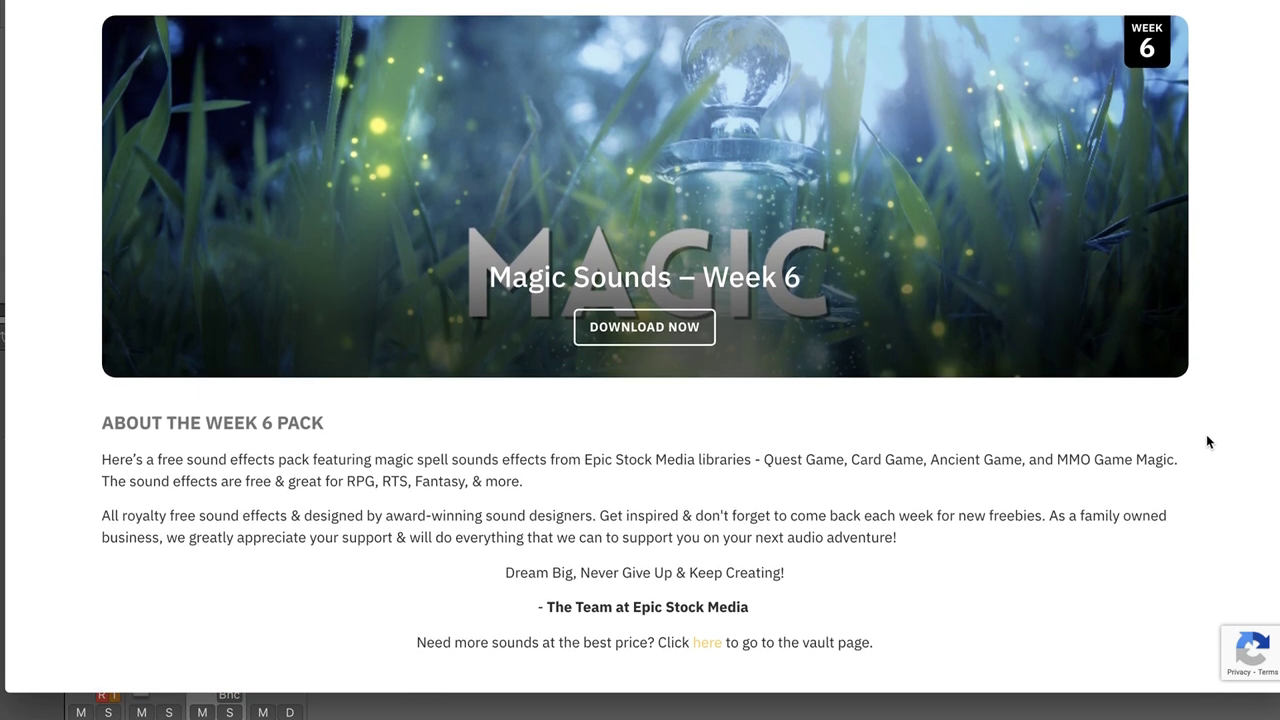
{"action": "scroll", "coordinate": [1207, 442], "scroll_direction": "down", "scroll_amount": 5}
{"action": "scroll", "coordinate": [1206, 442], "scroll_direction": "down", "scroll_amount": 1}
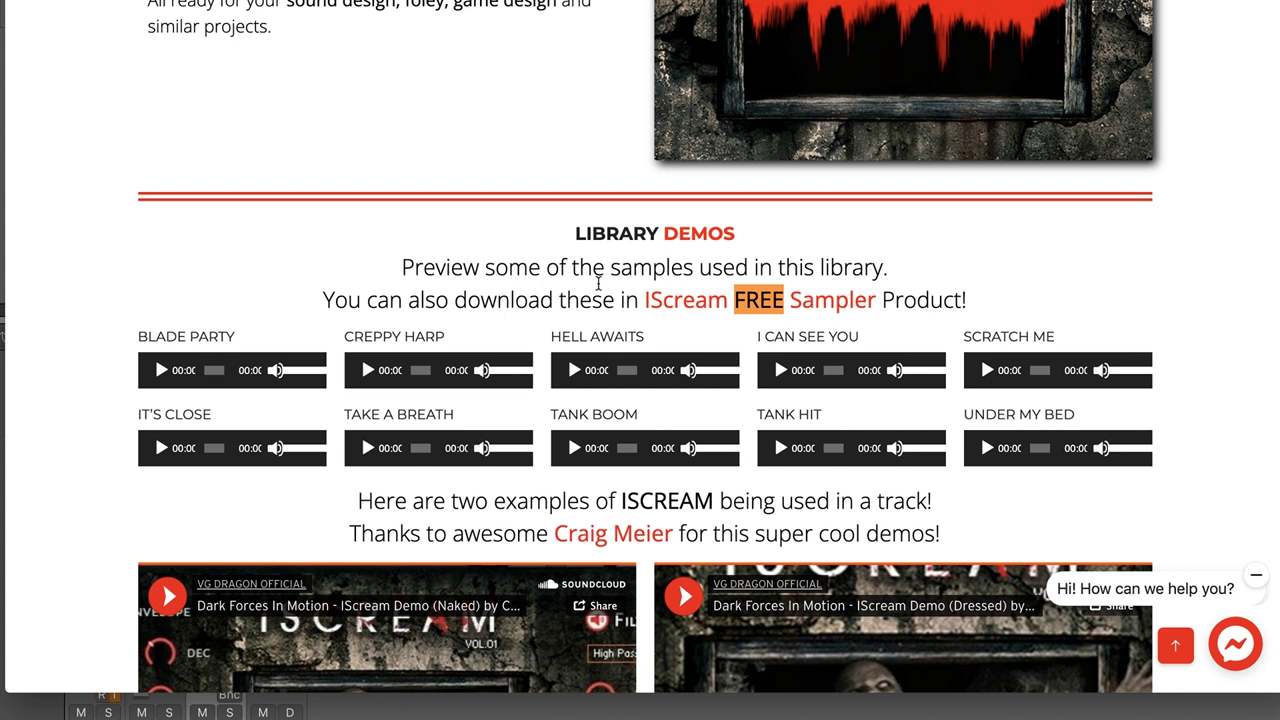
Step: Highlight the LIBRARY DEMOS heading on the IScream page
{"action": "left_click_drag", "start_coordinate": [574, 233], "coordinate": [786, 233]}
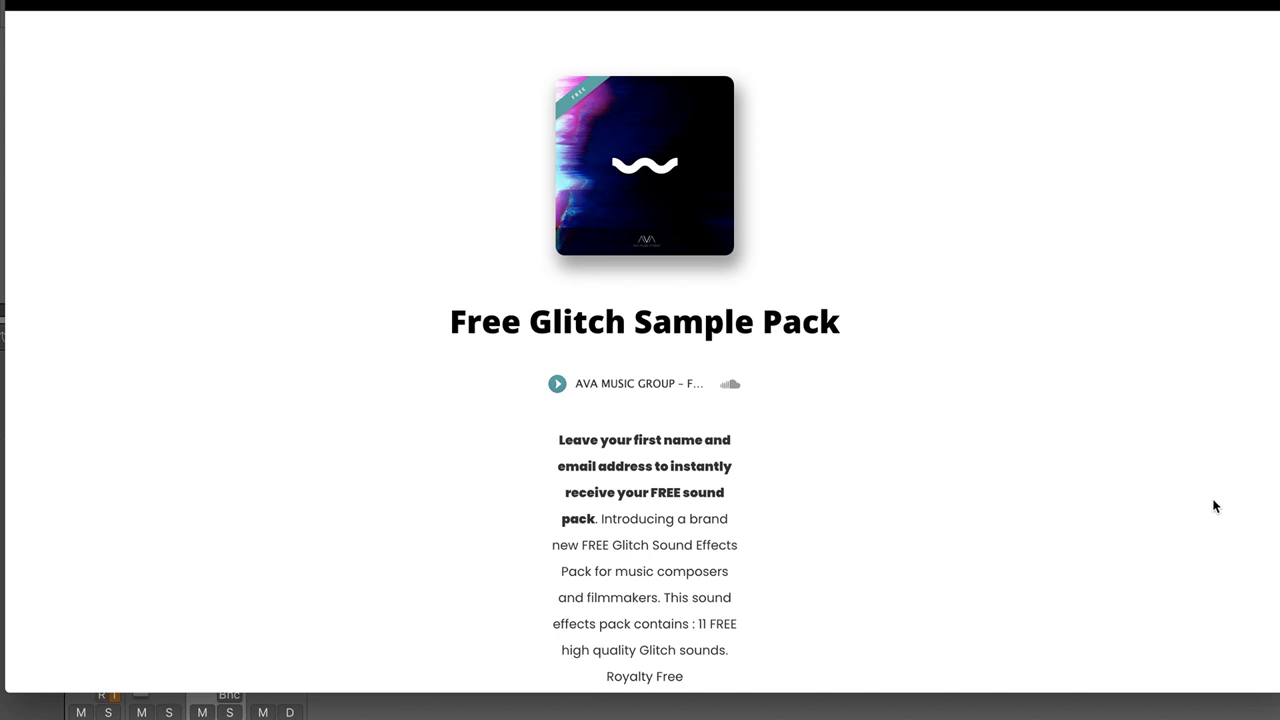
Step: Scroll the Free Glitch Sample Pack page down toward its sign-up form
{"action": "scroll", "coordinate": [1215, 507], "scroll_direction": "down", "scroll_amount": 5}
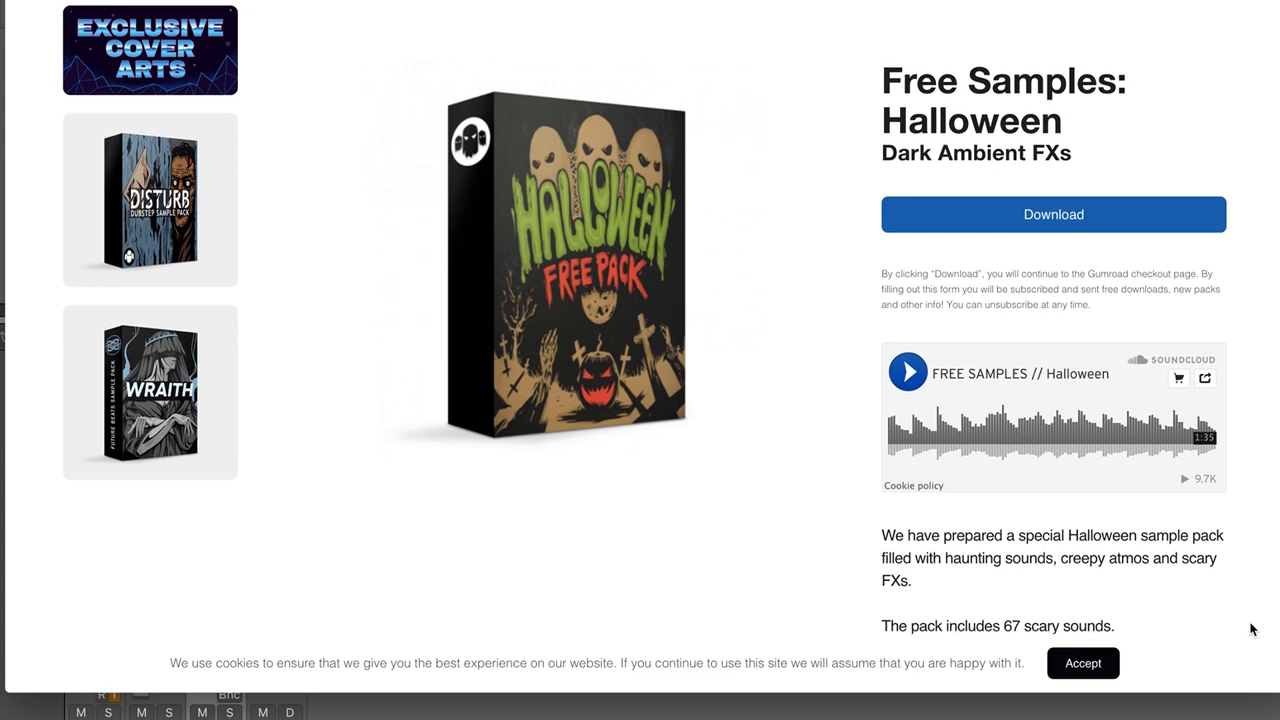
Step: Look over the Halloween Dark Ambient FXs pack on the Free Samples: Halloween page
{"action": "scroll", "coordinate": [1250, 630], "scroll_direction": "down", "scroll_amount": 1}
{"action": "scroll", "coordinate": [1250, 630], "scroll_direction": "up", "scroll_amount": 1}
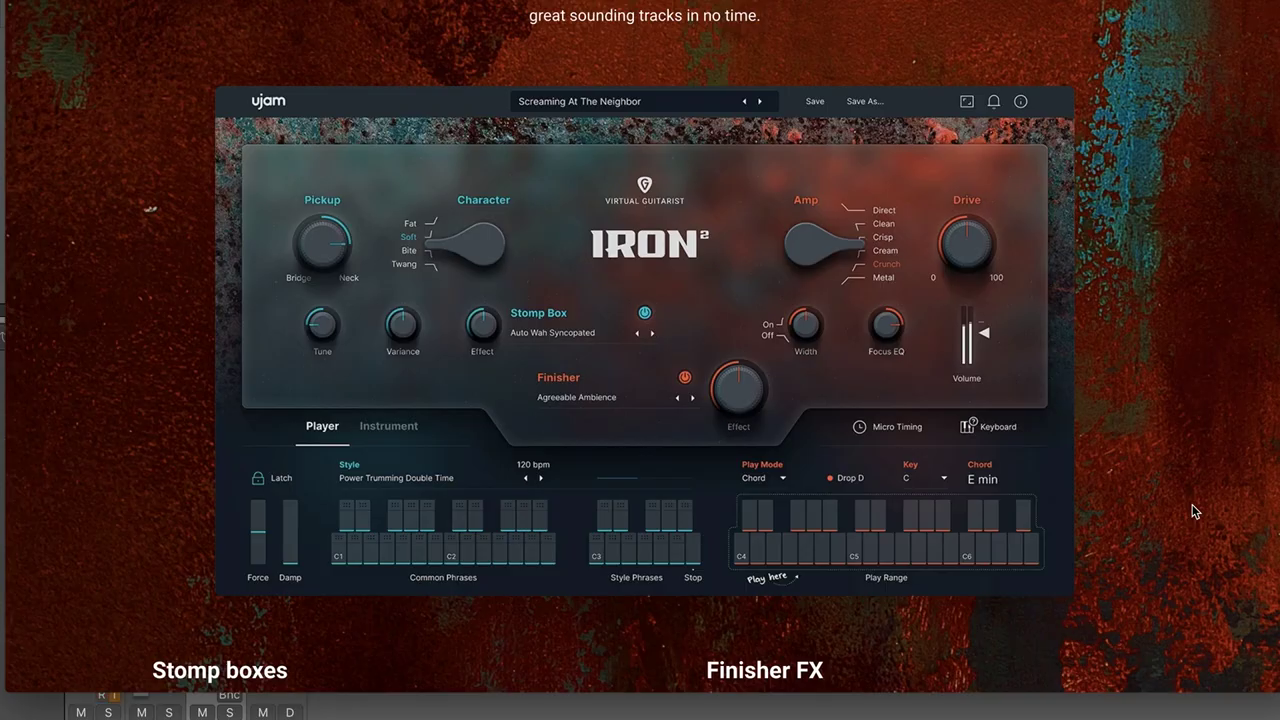
Step: Scroll past the Stomp boxes and Finisher FX section to the IRON 2 product cards with euro prices
{"action": "scroll", "coordinate": [1192, 511], "scroll_direction": "down", "scroll_amount": 1}
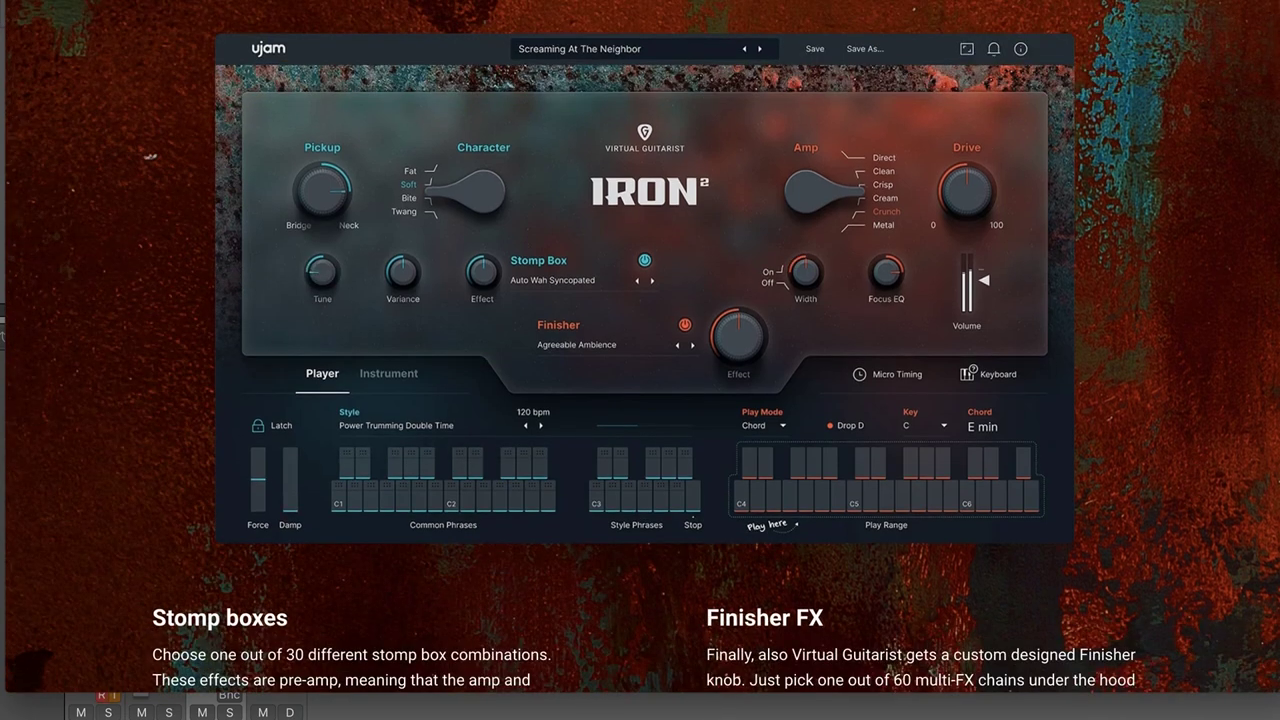
{"action": "scroll", "coordinate": [640, 360], "scroll_direction": "down", "scroll_amount": 2}
{"action": "scroll", "coordinate": [640, 360], "scroll_direction": "down", "scroll_amount": 10}
{"action": "scroll", "coordinate": [640, 360], "scroll_direction": "up", "scroll_amount": 5}
{"action": "scroll", "coordinate": [640, 360], "scroll_direction": "up", "scroll_amount": 2}
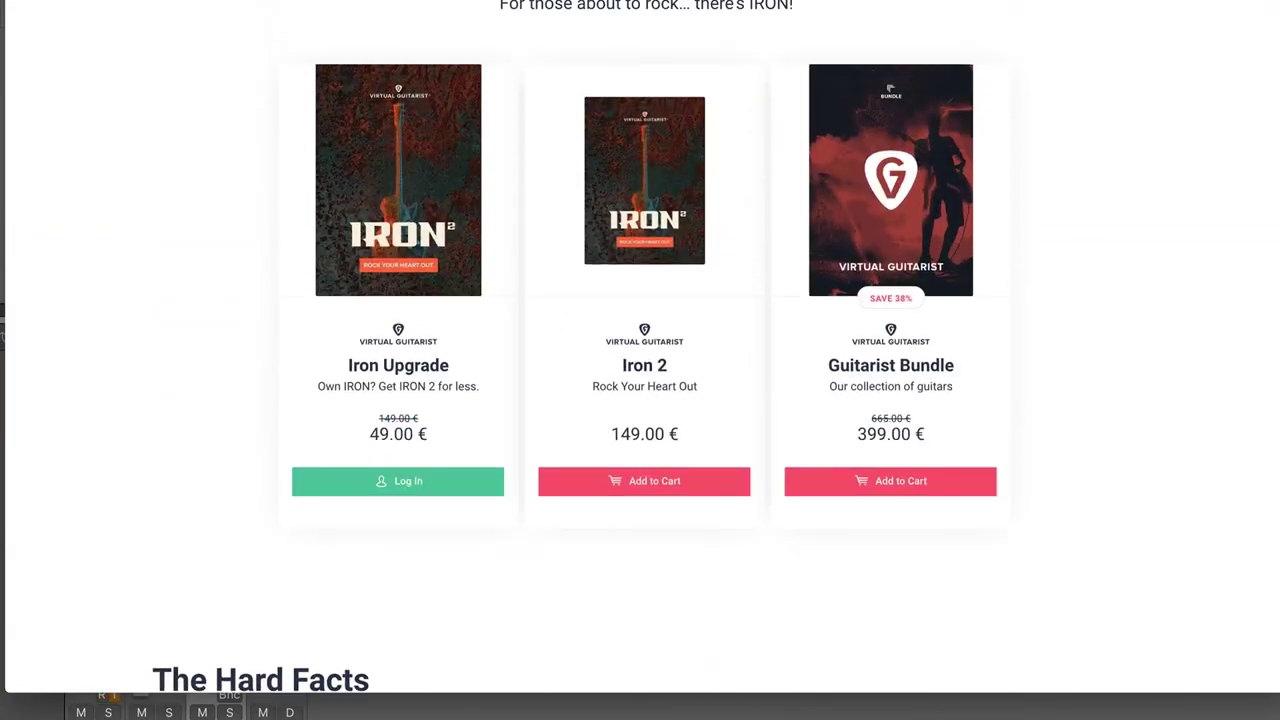
{"action": "scroll", "coordinate": [580, 500], "scroll_direction": "up", "scroll_amount": 1}
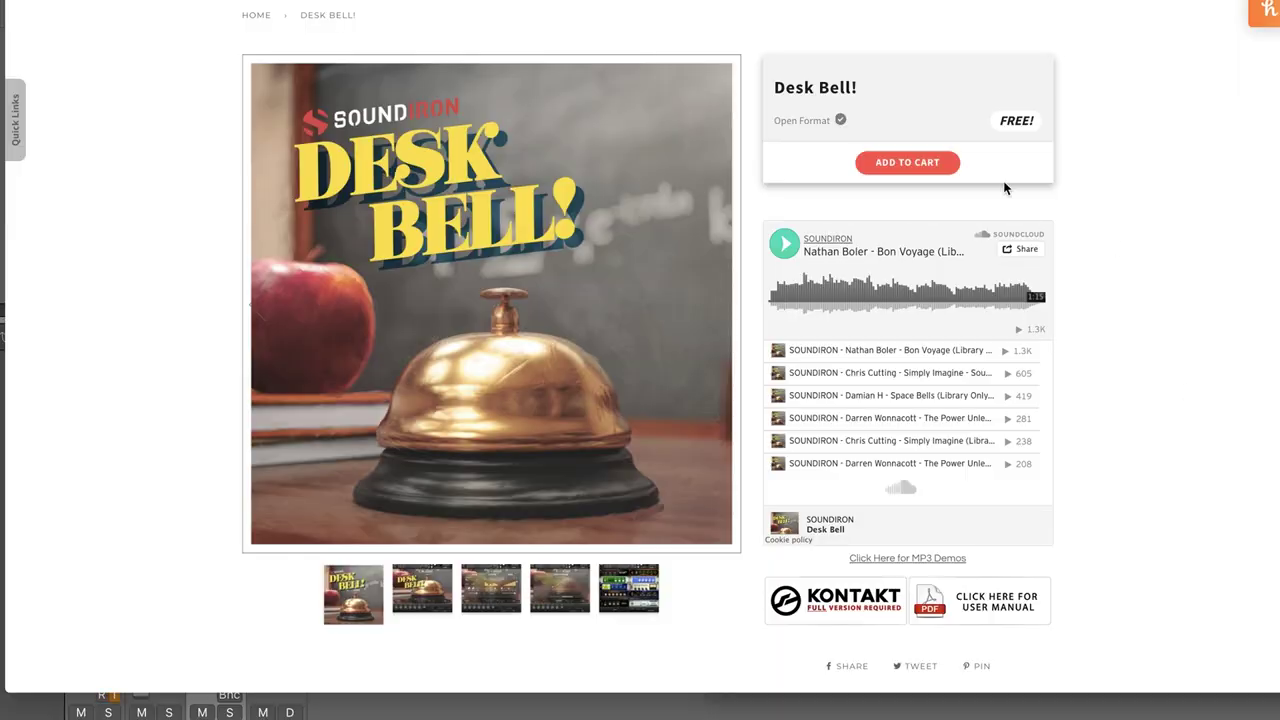
Step: Highlight the FREE! price on the Desk Bell! page and scroll down
{"action": "double_click", "coordinate": [1002, 121]}
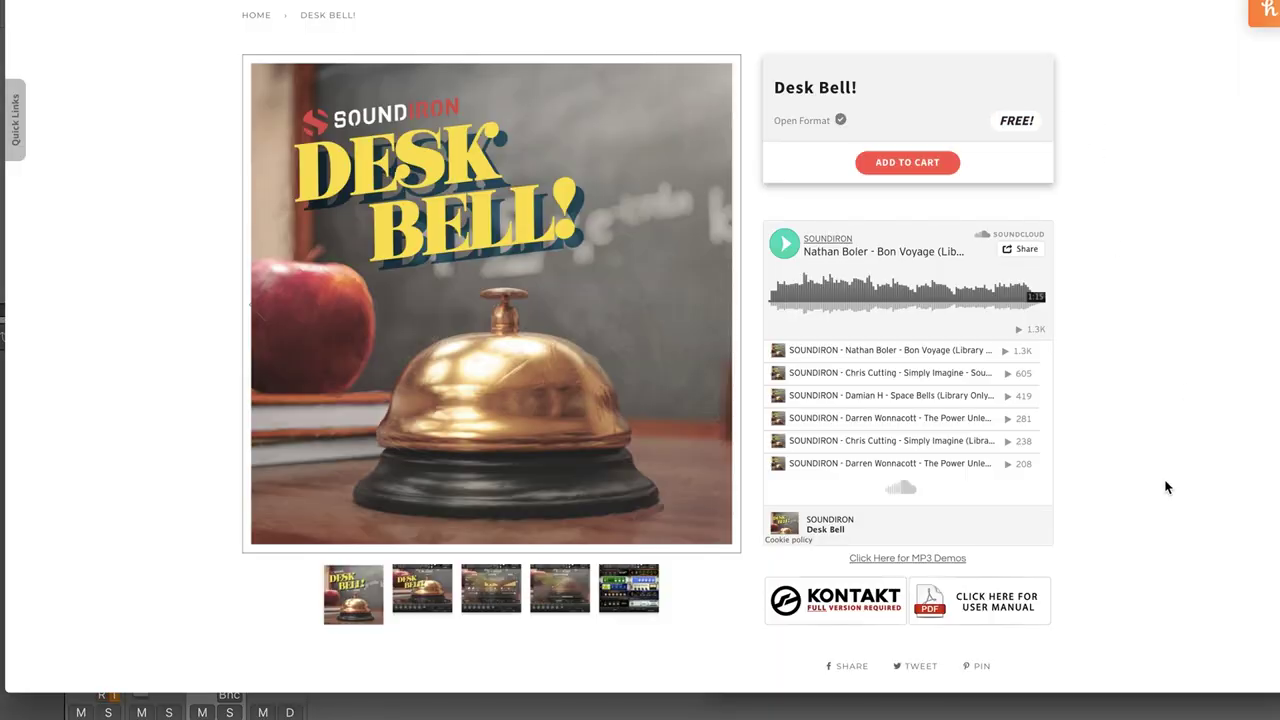
{"action": "scroll", "coordinate": [1165, 487], "scroll_direction": "down", "scroll_amount": 5}
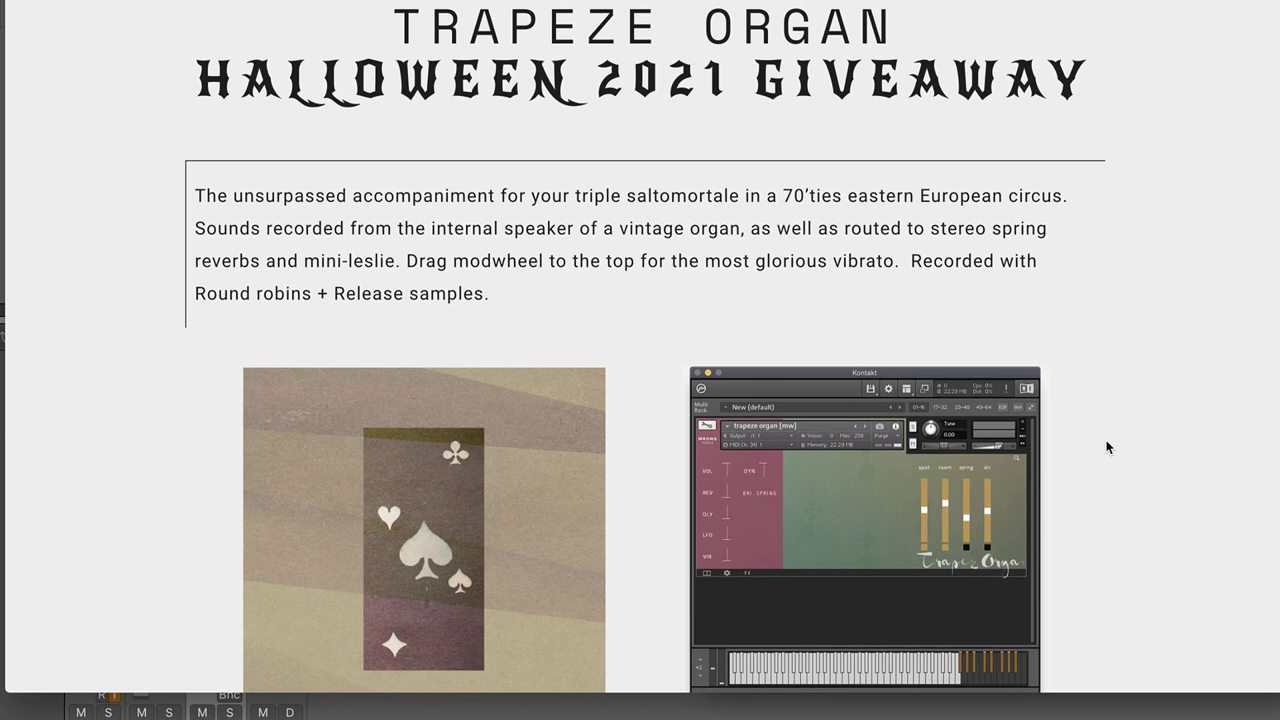
Step: Scroll to the Trapeze Organ's €0 price, Add to cart button and Patches/Samples rows
{"action": "scroll", "coordinate": [1107, 447], "scroll_direction": "down", "scroll_amount": 2}
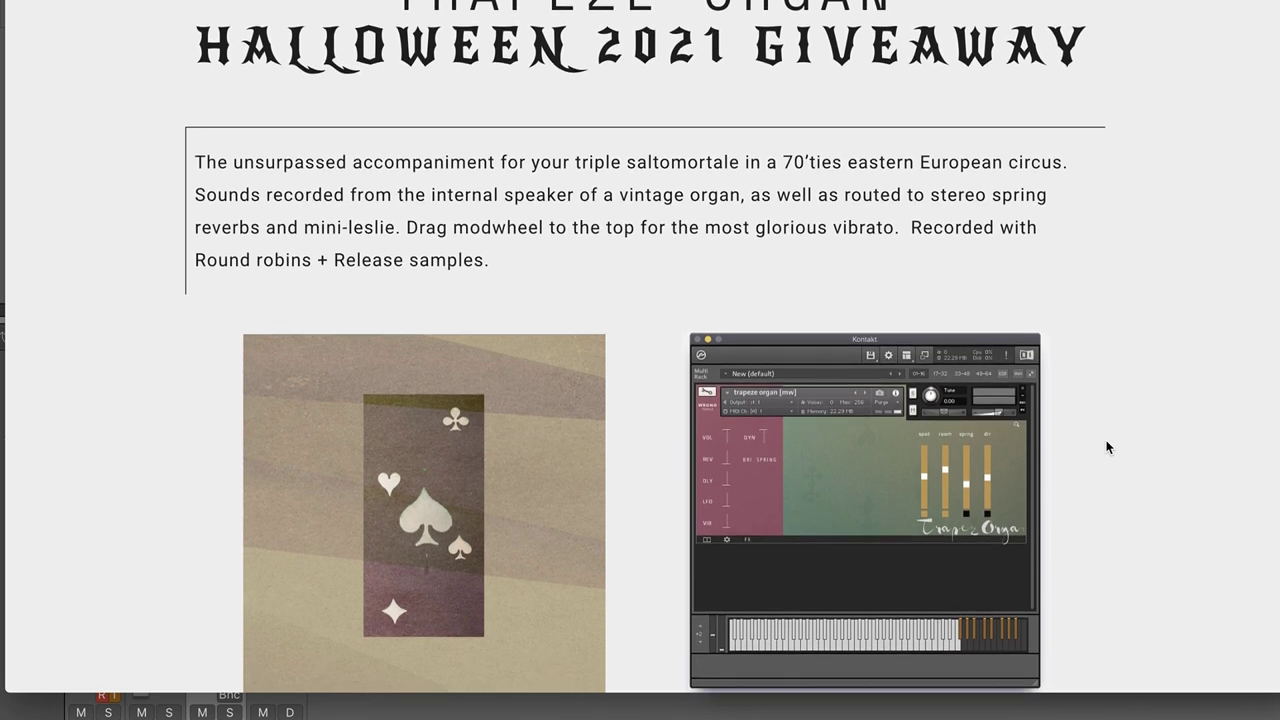
{"action": "scroll", "coordinate": [1107, 447], "scroll_direction": "down", "scroll_amount": 5}
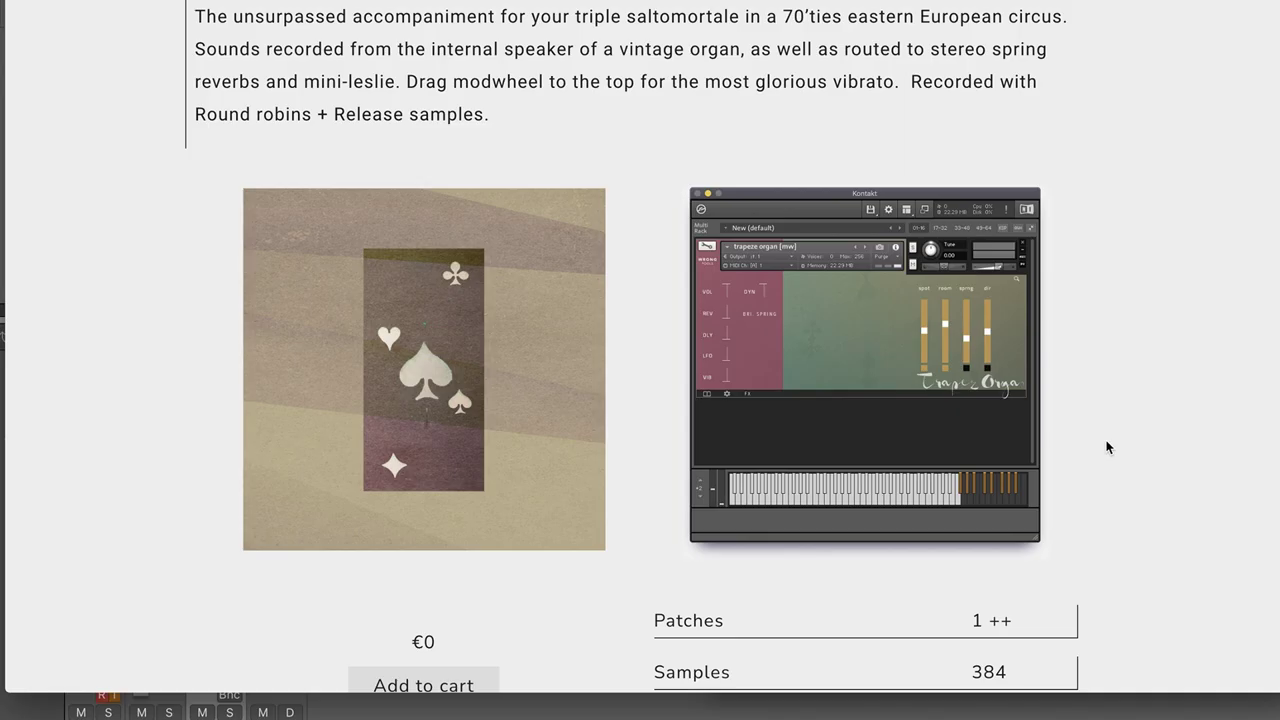
{"action": "scroll", "coordinate": [1107, 447], "scroll_direction": "down", "scroll_amount": 1}
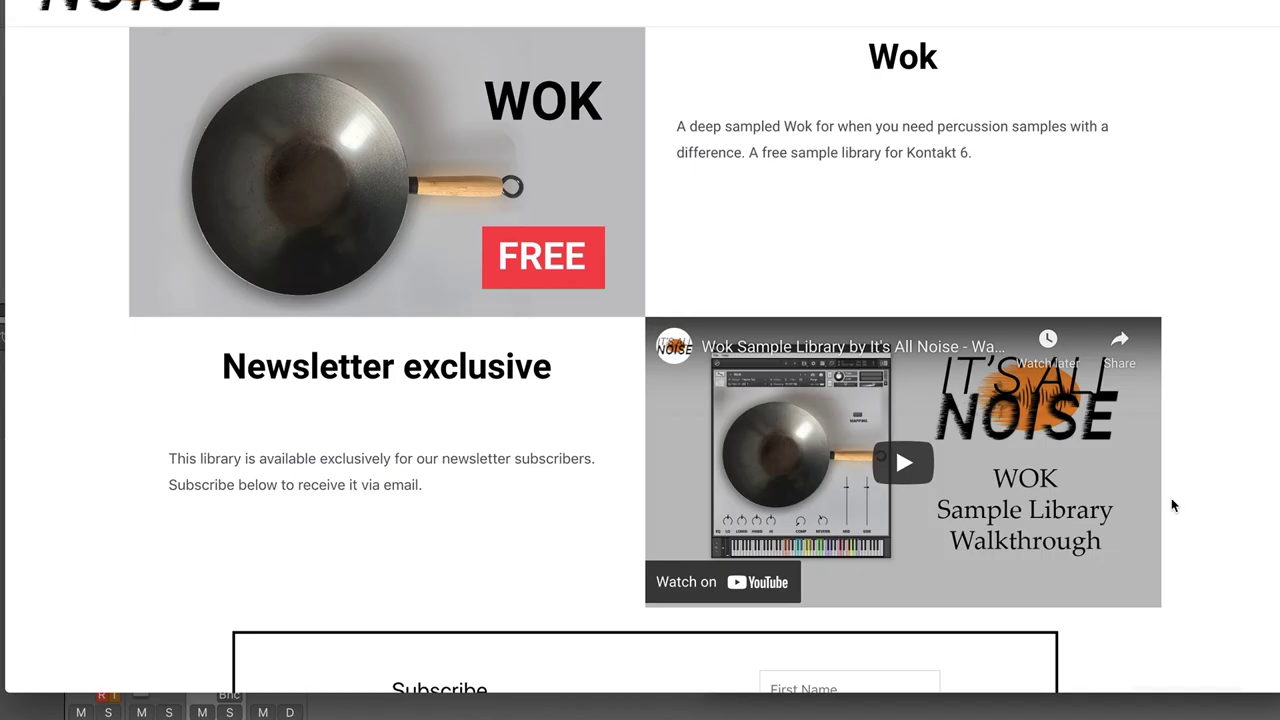
Step: Scroll the Wok page so the 'Subscribe To Our Newsletter' popup with First Name and Email appears
{"action": "scroll", "coordinate": [1172, 505], "scroll_direction": "down", "scroll_amount": 1}
{"action": "scroll", "coordinate": [1172, 505], "scroll_direction": "up", "scroll_amount": 1}
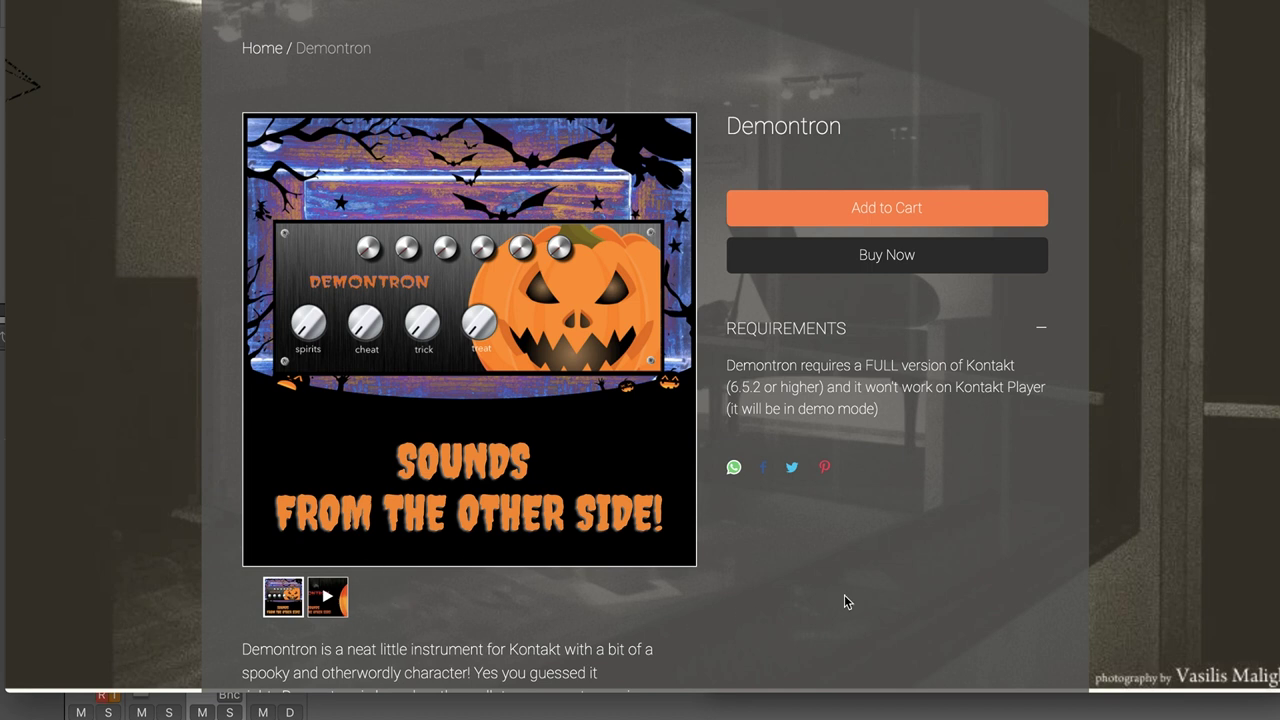
Step: Scroll the Demontron page to its Requirements: full Kontakt 6.5.2 or higher
{"action": "scroll", "coordinate": [844, 594], "scroll_direction": "down", "scroll_amount": 1}
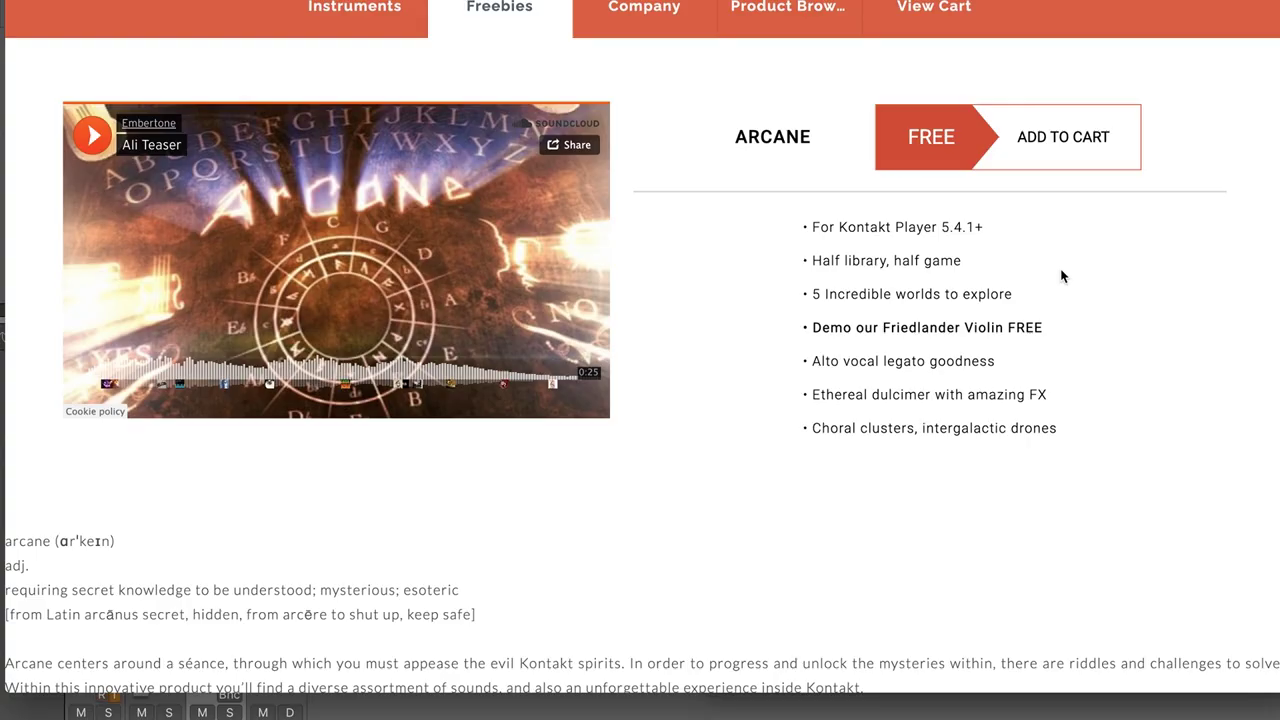
Step: Highlight 'Kontakt Player 5.4.1+' in Arcane's feature list, then clear the highlight
{"action": "scroll", "coordinate": [1060, 274], "scroll_direction": "up", "scroll_amount": 3}
{"action": "scroll", "coordinate": [1061, 272], "scroll_direction": "up", "scroll_amount": 1}
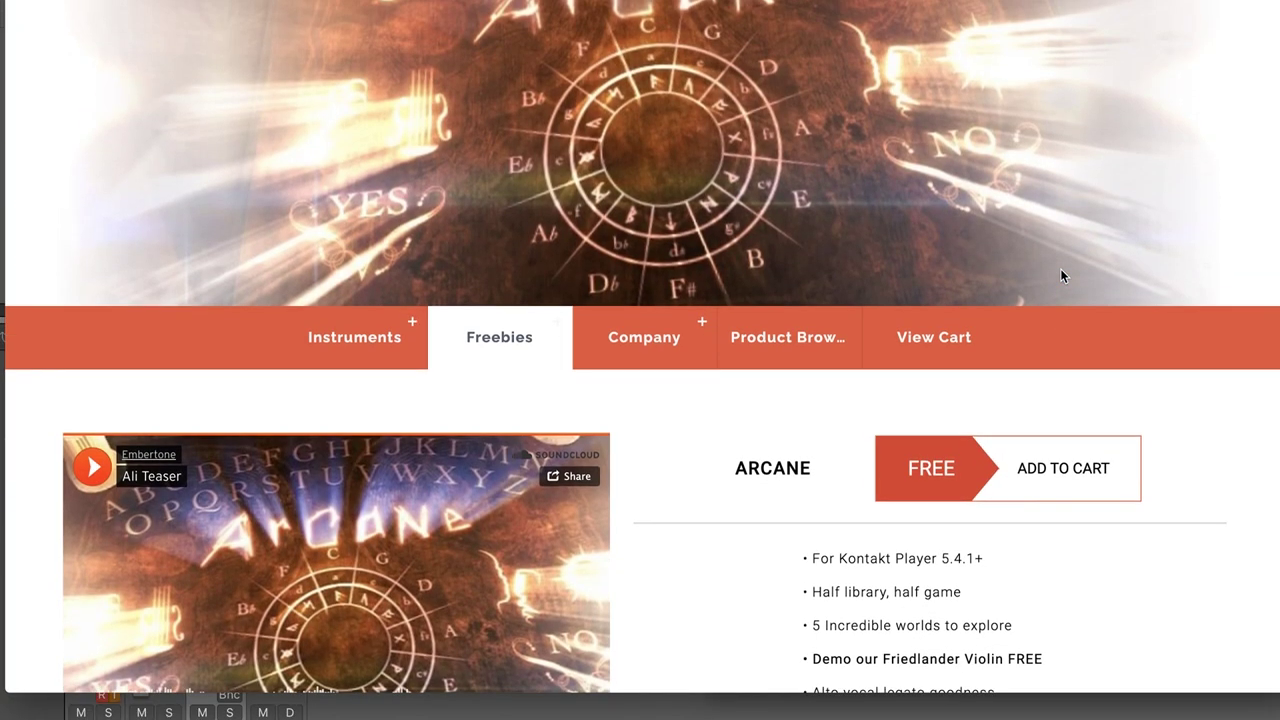
{"action": "scroll", "coordinate": [1060, 274], "scroll_direction": "down", "scroll_amount": 3}
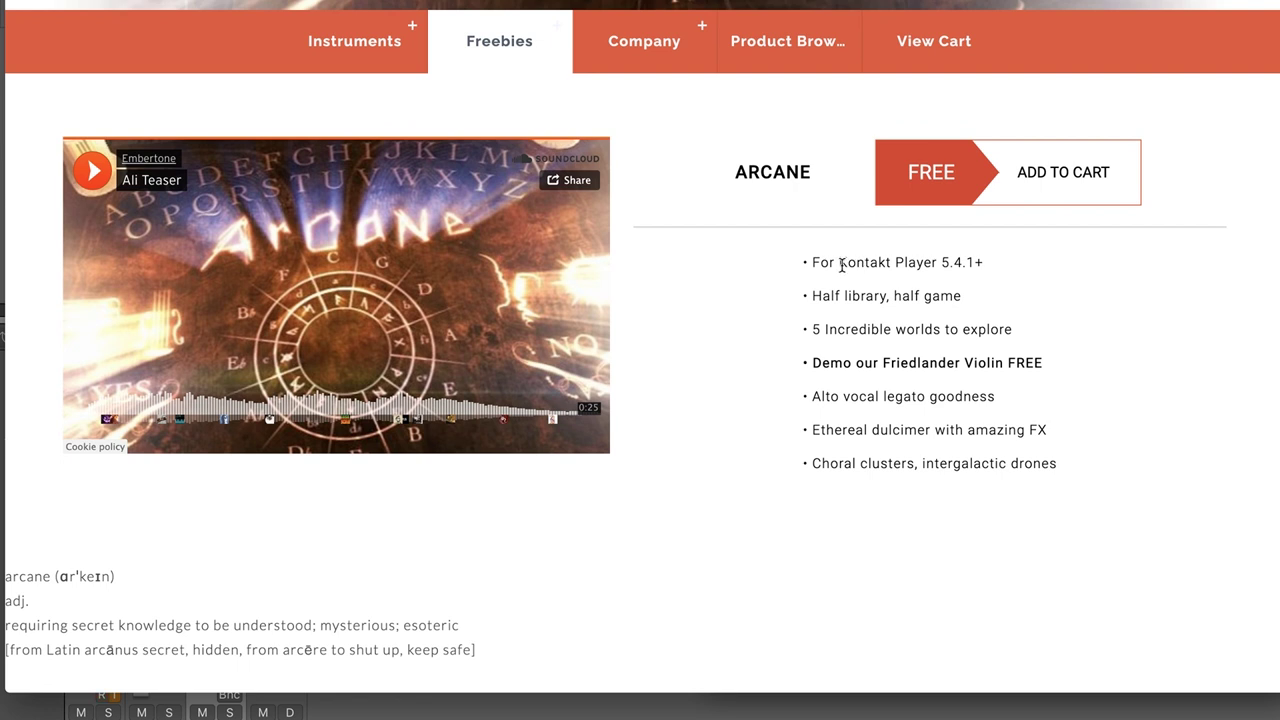
{"action": "left_click_drag", "start_coordinate": [838, 262], "coordinate": [1005, 268]}
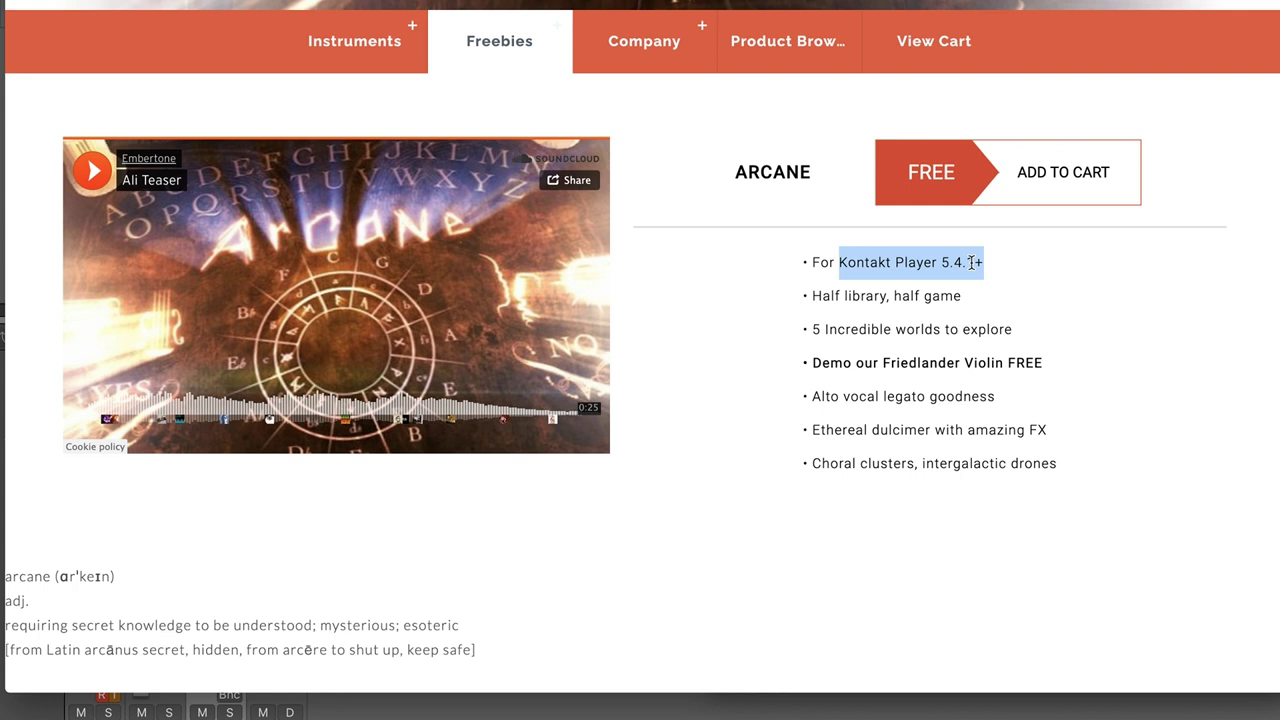
{"action": "left_click", "coordinate": [1038, 287]}
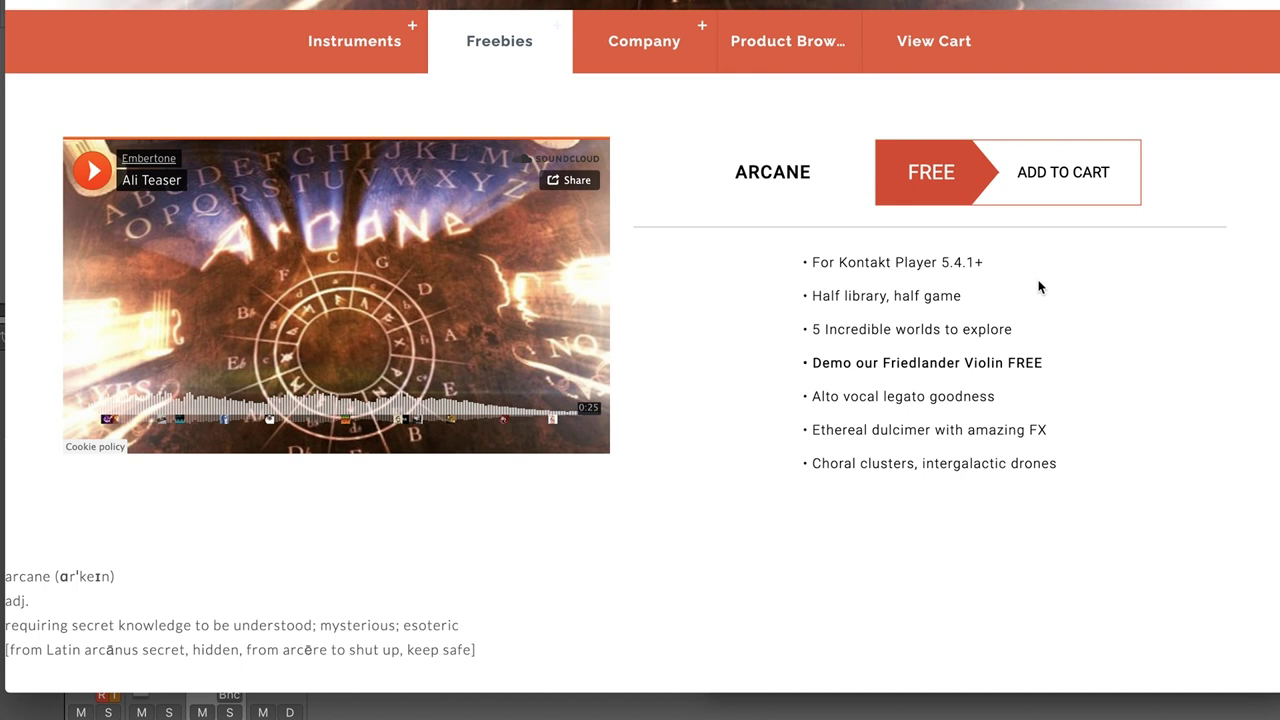
Step: Scroll the Sonora Cinema page down to the Magnetica Redux YouTube trailer
{"action": "scroll", "coordinate": [1204, 485], "scroll_direction": "down", "scroll_amount": 10}
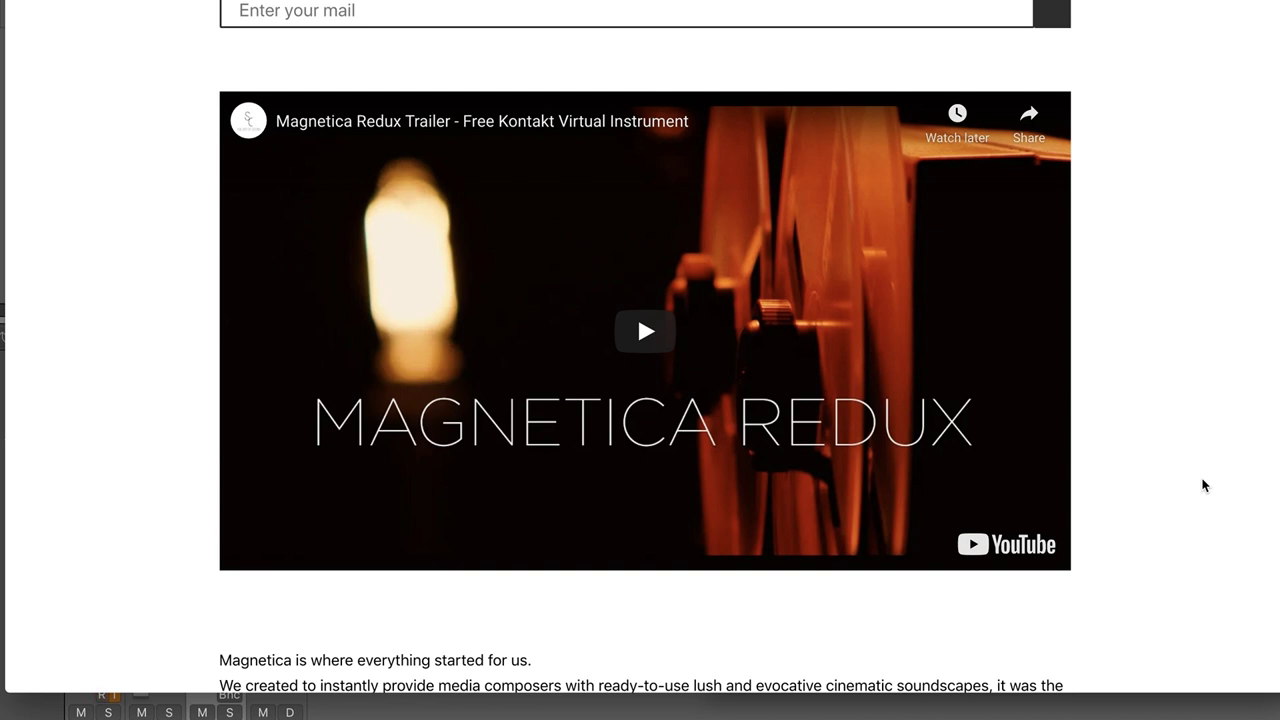
{"action": "scroll", "coordinate": [1204, 485], "scroll_direction": "down", "scroll_amount": 1}
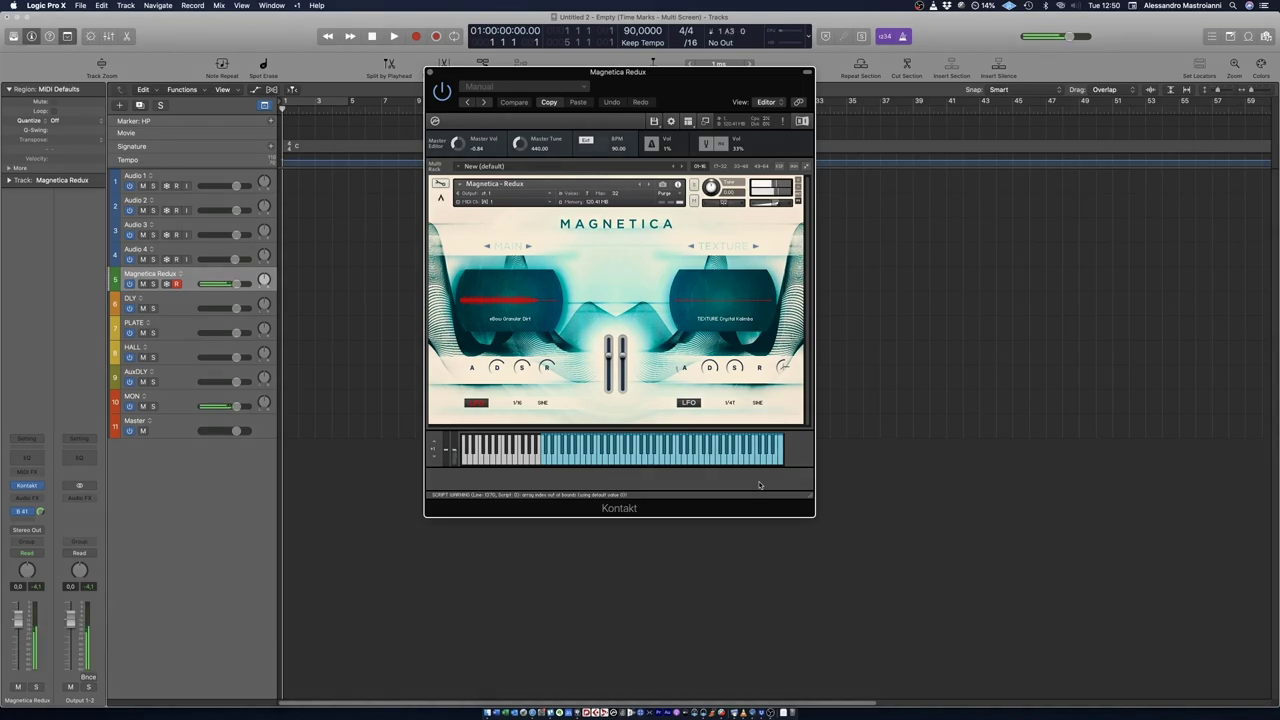
Step: Scroll through the Magnetica Redux Kontakt instance while demoing it in Logic
{"action": "scroll", "coordinate": [1203, 485], "scroll_direction": "down", "scroll_amount": 1}
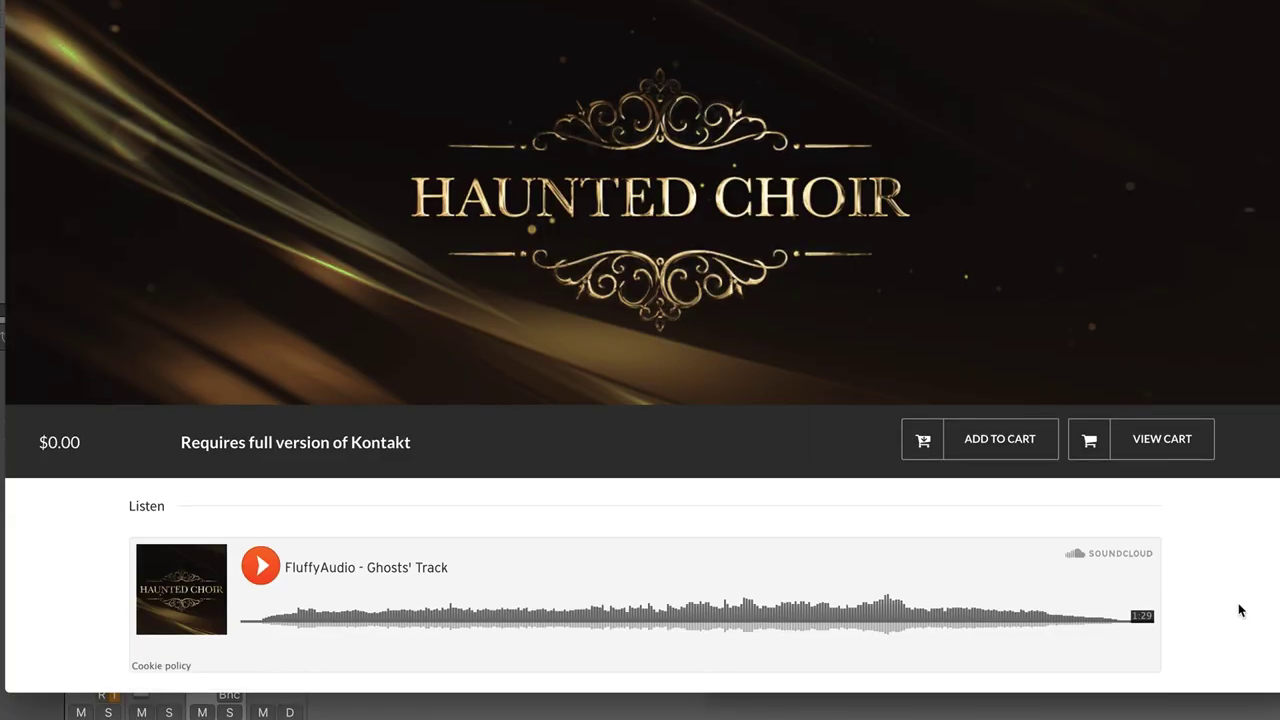
Step: Scroll past the Haunted Choir SoundCloud player to its story and full-Kontakt requirement
{"action": "scroll", "coordinate": [1238, 610], "scroll_direction": "down", "scroll_amount": 2}
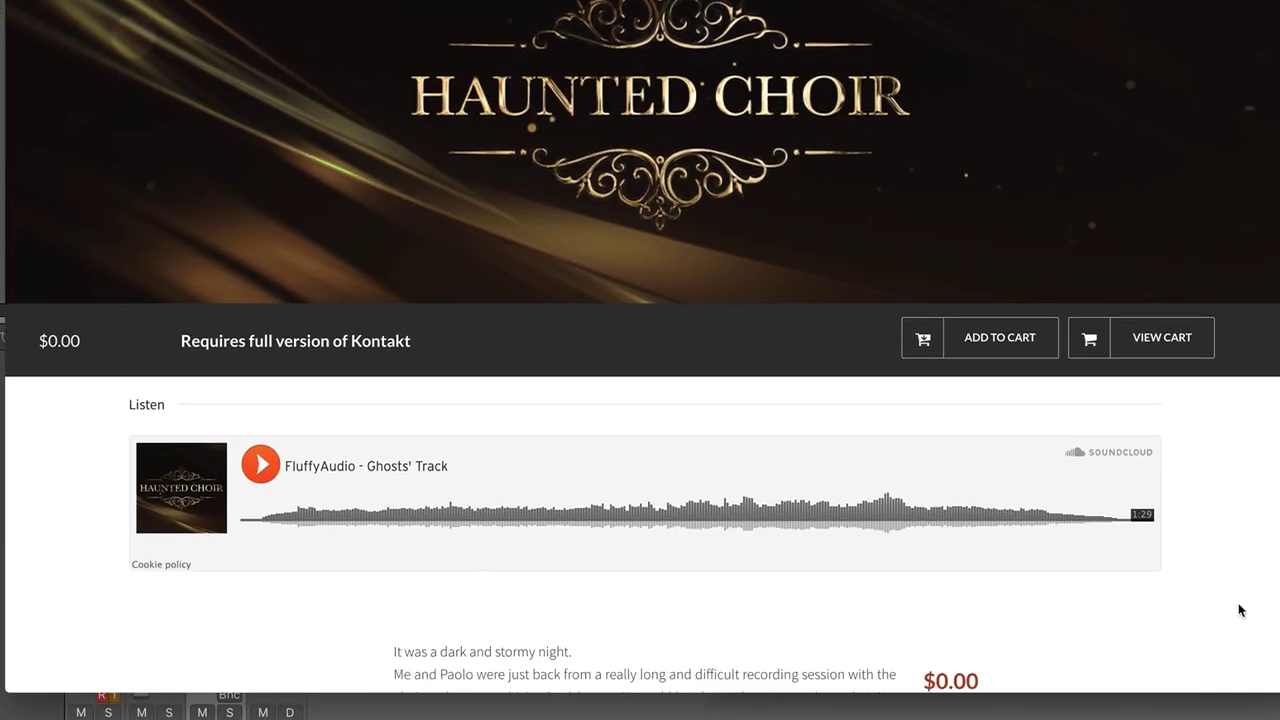
{"action": "scroll", "coordinate": [1238, 610], "scroll_direction": "down", "scroll_amount": 2}
{"action": "scroll", "coordinate": [1238, 610], "scroll_direction": "down", "scroll_amount": 3}
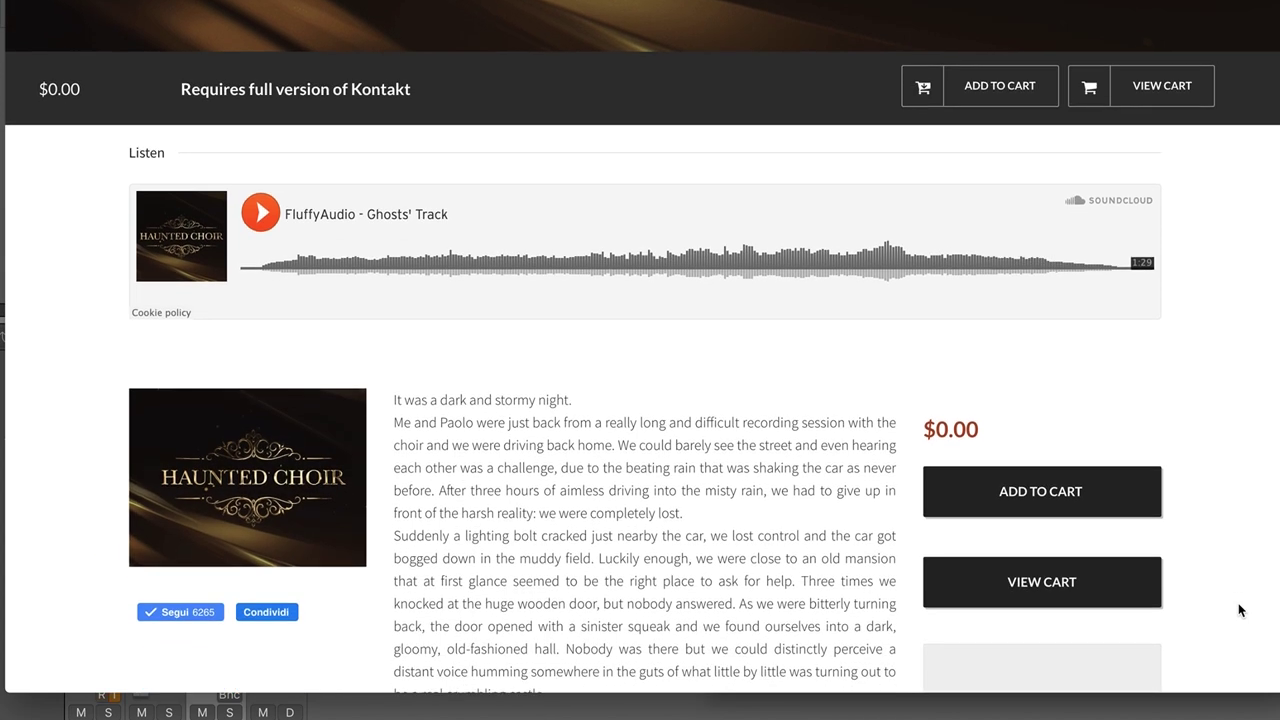
{"action": "scroll", "coordinate": [1238, 610], "scroll_direction": "down", "scroll_amount": 1}
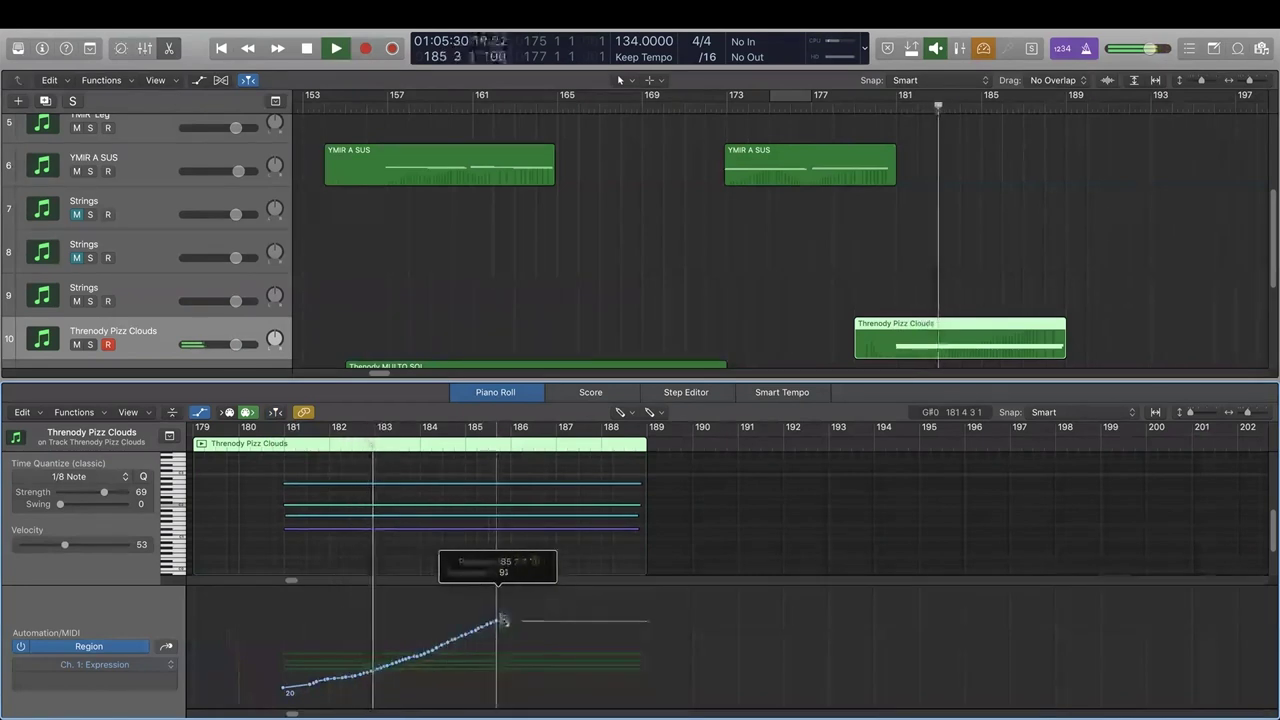
Step: Draw an Expression curve rising to 128 across bars 181–187 and play it
{"action": "left_click_drag", "start_coordinate": [538, 605], "coordinate": [640, 590]}
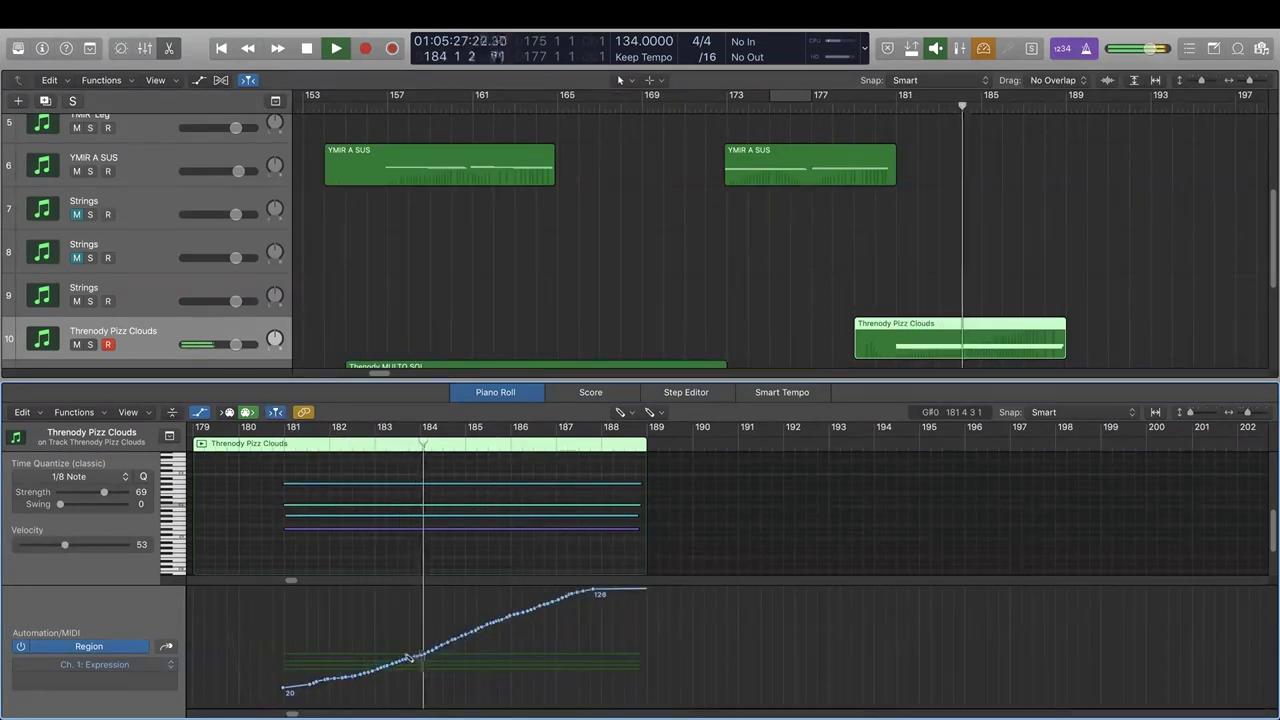
{"action": "left_click_drag", "start_coordinate": [295, 684], "coordinate": [560, 612]}
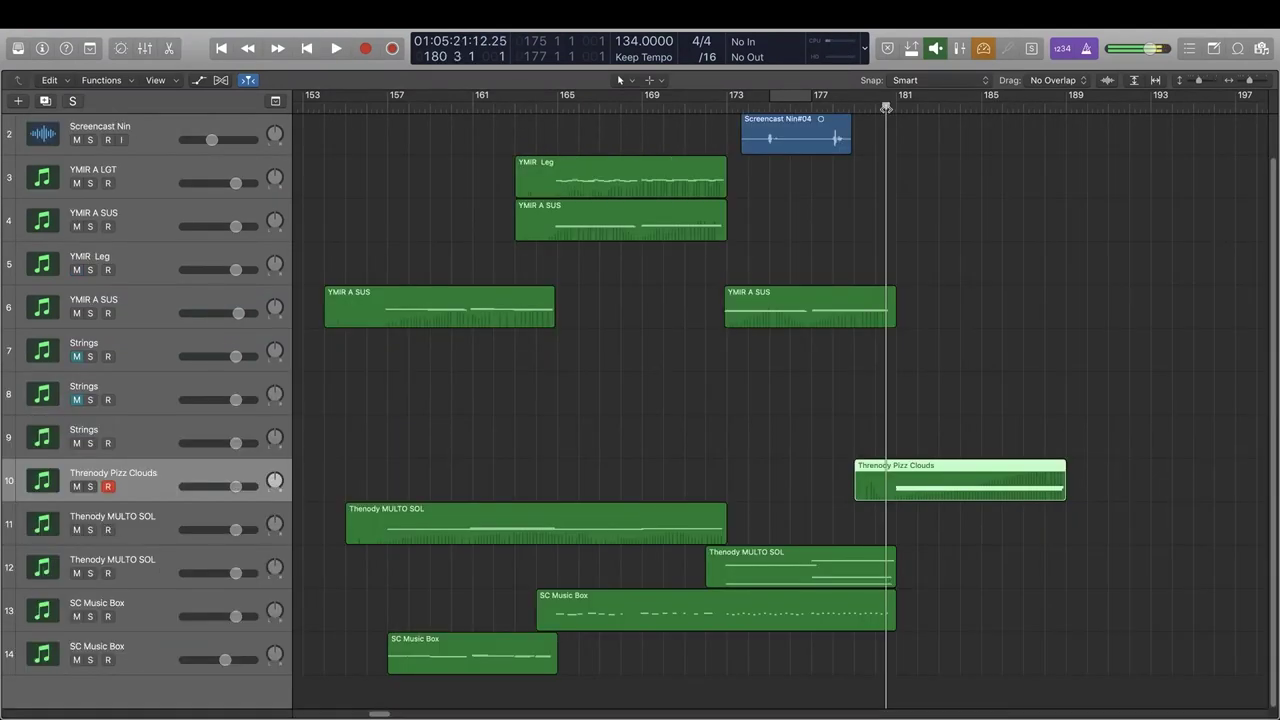
{"action": "key", "text": "space"}
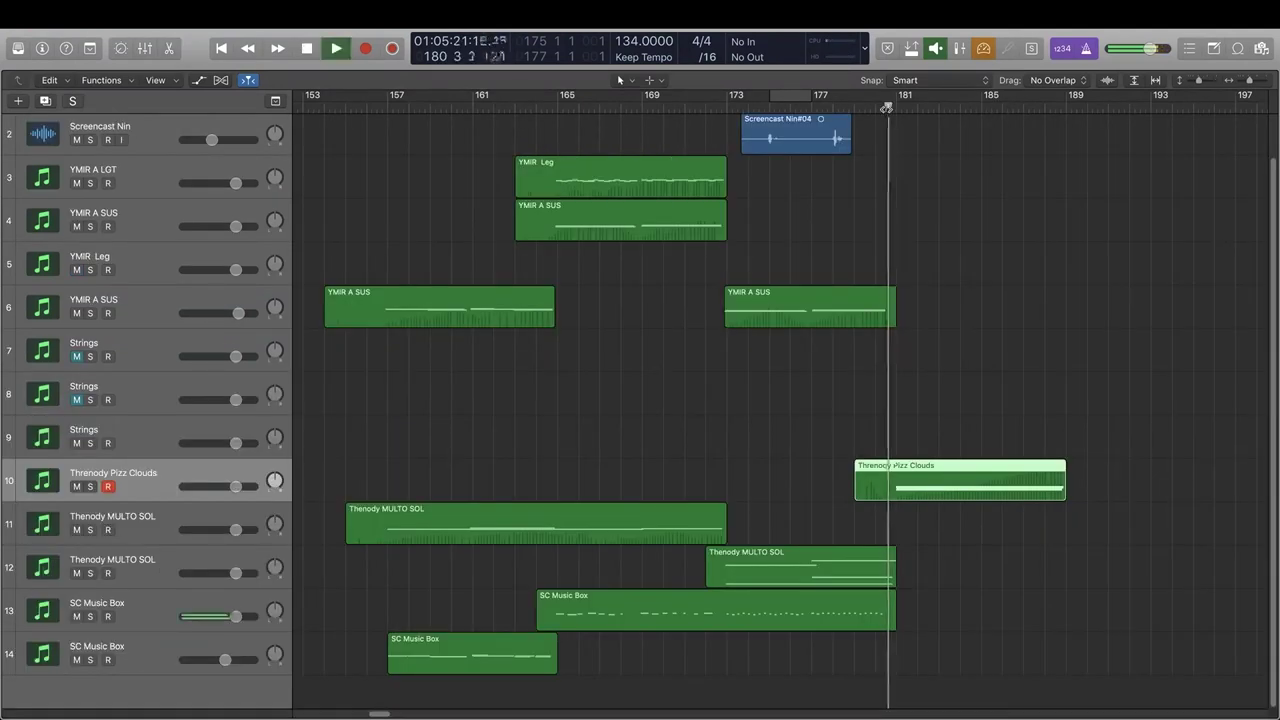
Step: Stop playback and open the Thenody Unstable Pitch region's notes in the Piano Roll
{"action": "scroll", "coordinate": [343, 222], "scroll_direction": "up", "scroll_amount": 1}
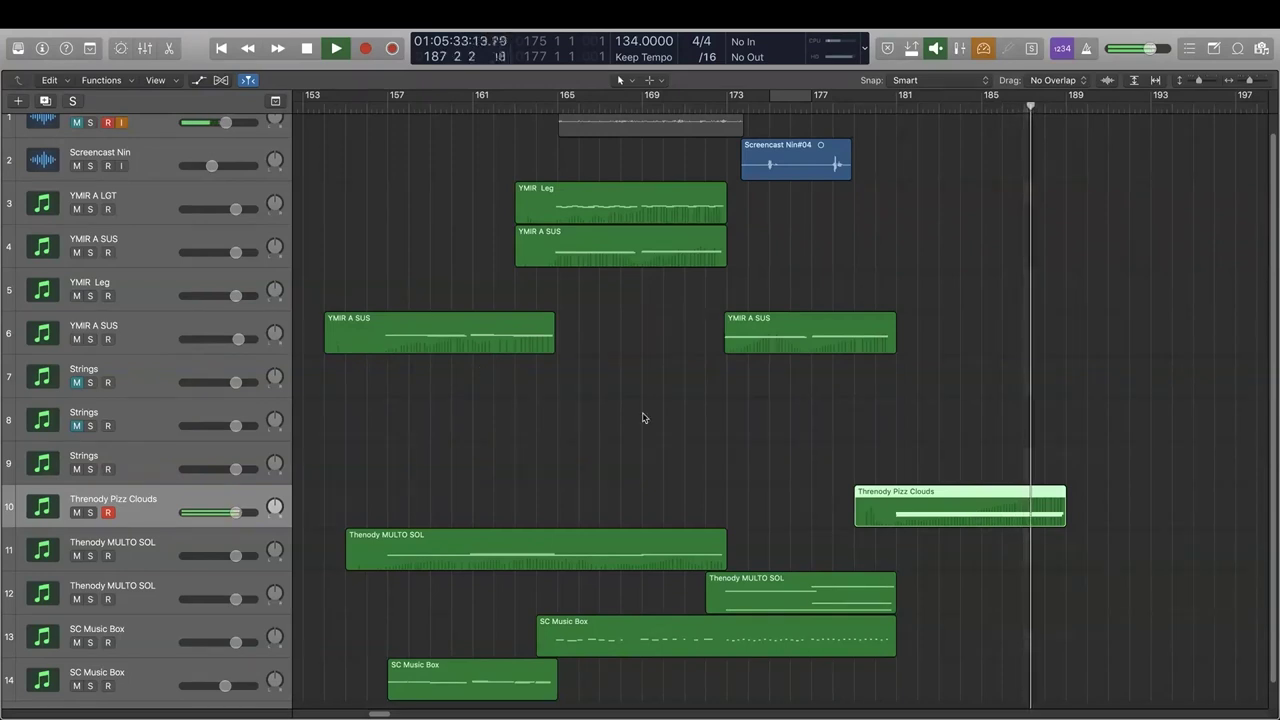
{"action": "key", "text": "space"}
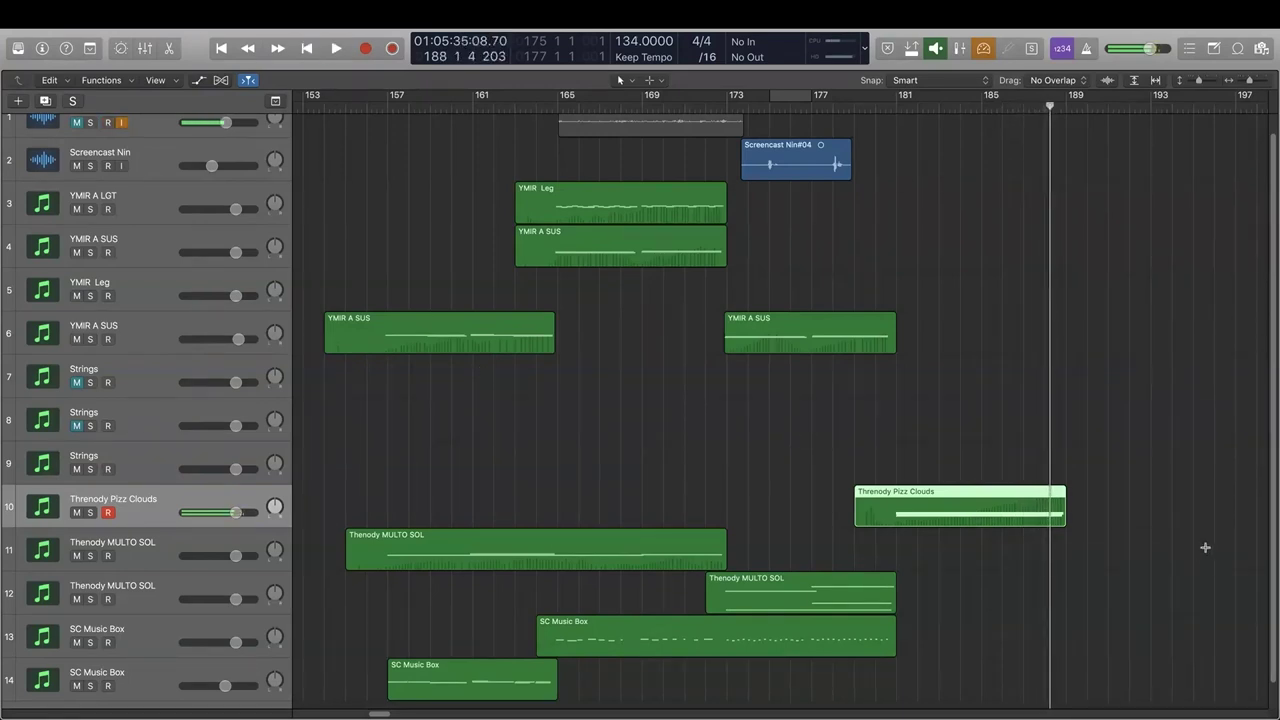
{"action": "double_click", "coordinate": [1033, 498]}
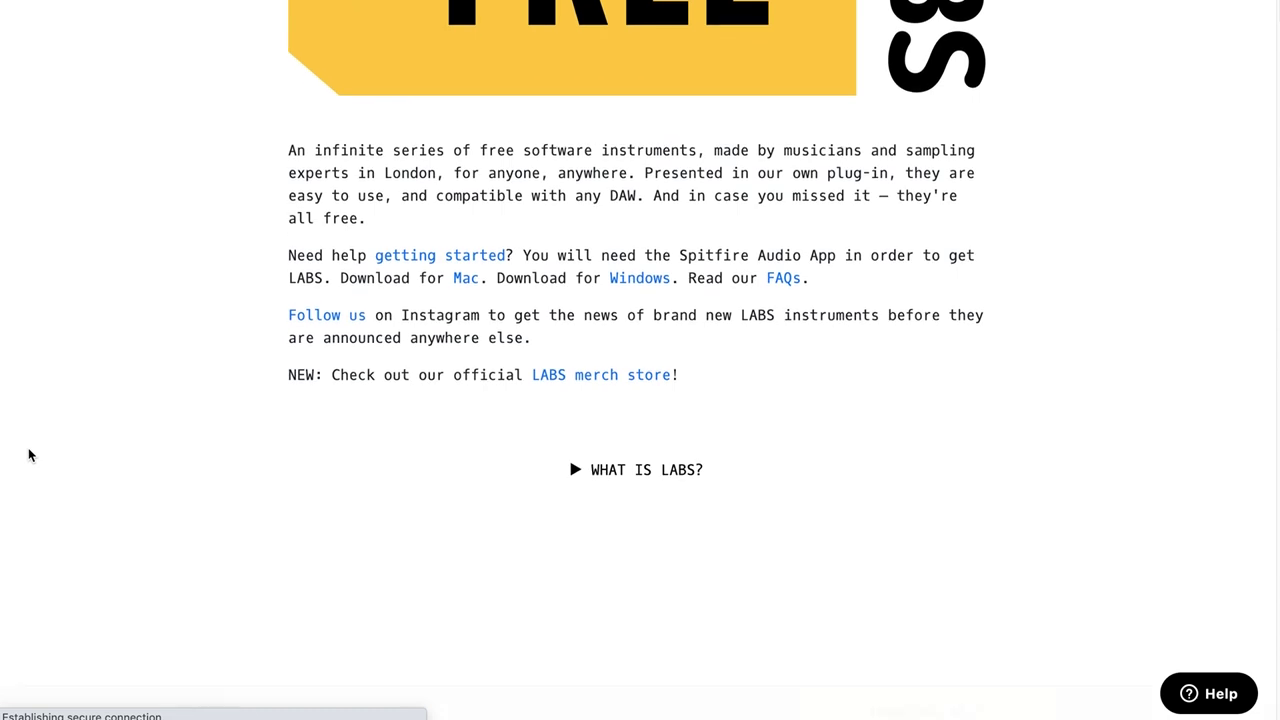
Step: Scroll the LABS page through the intro text to the programme description
{"action": "scroll", "coordinate": [29, 455], "scroll_direction": "down", "scroll_amount": 4}
{"action": "scroll", "coordinate": [29, 455], "scroll_direction": "down", "scroll_amount": 2}
{"action": "scroll", "coordinate": [29, 455], "scroll_direction": "down", "scroll_amount": 2}
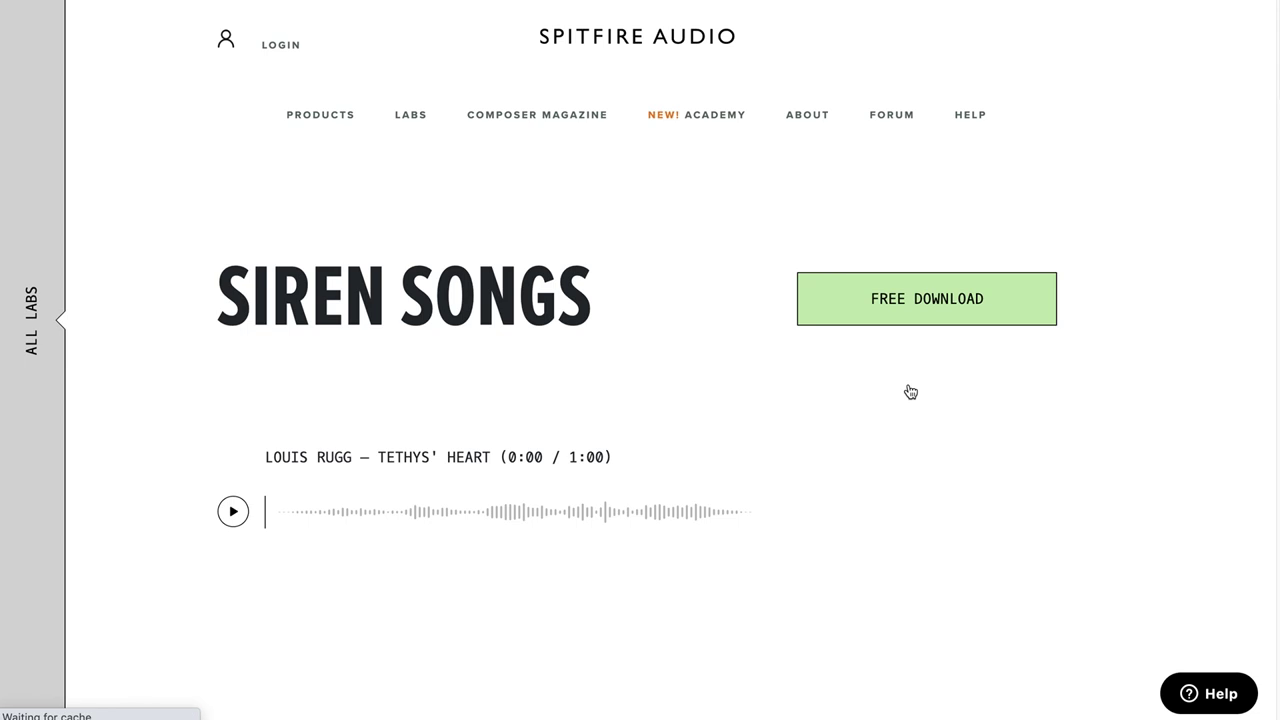
Step: Scroll the Siren Songs page to its vocal drones, chants and pads description
{"action": "scroll", "coordinate": [1099, 560], "scroll_direction": "down", "scroll_amount": 3}
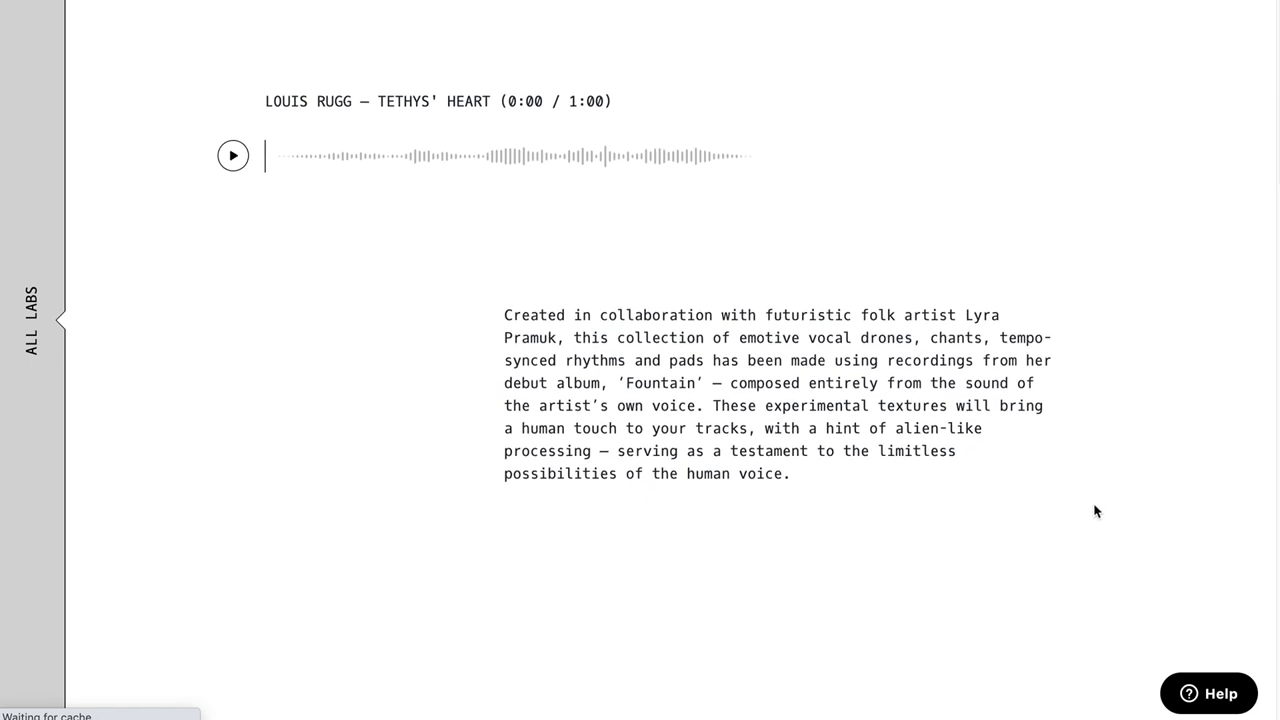
{"action": "scroll", "coordinate": [1094, 511], "scroll_direction": "up", "scroll_amount": 2}
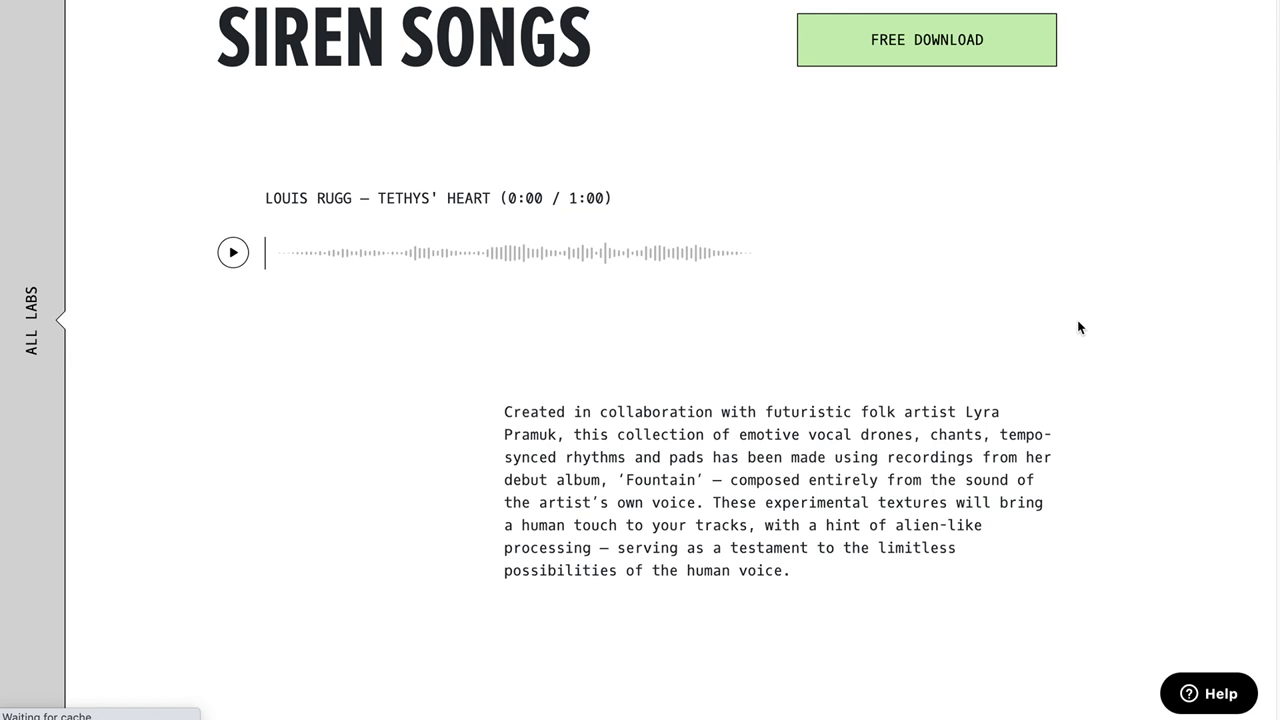
{"action": "scroll", "coordinate": [1077, 326], "scroll_direction": "up", "scroll_amount": 4}
{"action": "scroll", "coordinate": [679, 290], "scroll_direction": "down", "scroll_amount": 10}
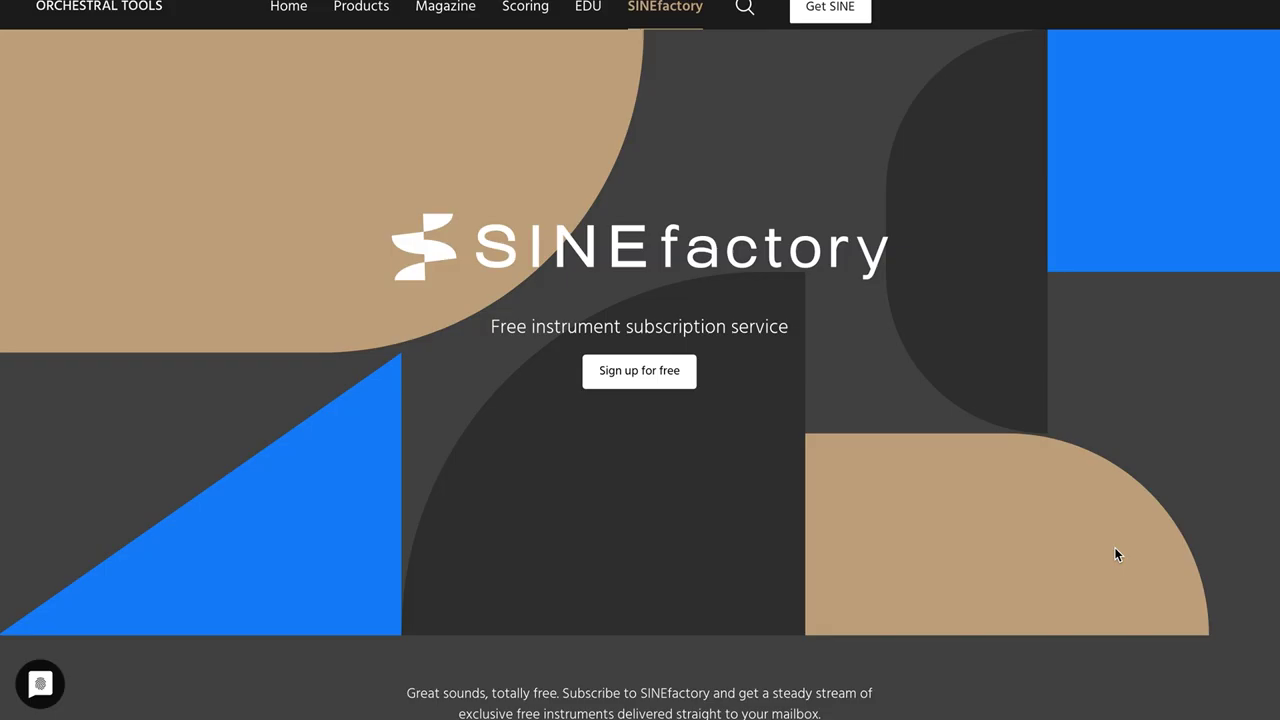
Step: Scroll to the SINEfactory instrument cards and open the free Dynamo drums instrument
{"action": "scroll", "coordinate": [1117, 554], "scroll_direction": "down", "scroll_amount": 1}
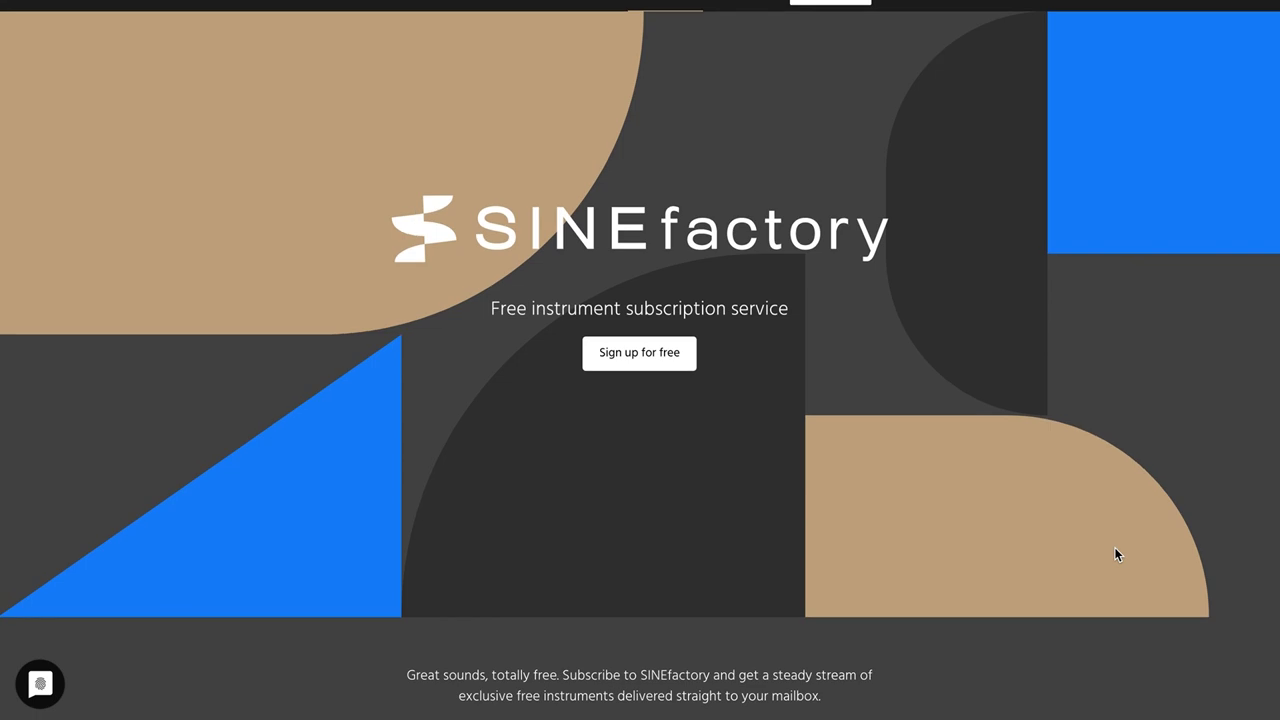
{"action": "scroll", "coordinate": [1117, 554], "scroll_direction": "down", "scroll_amount": 4}
{"action": "scroll", "coordinate": [1117, 554], "scroll_direction": "down", "scroll_amount": 4}
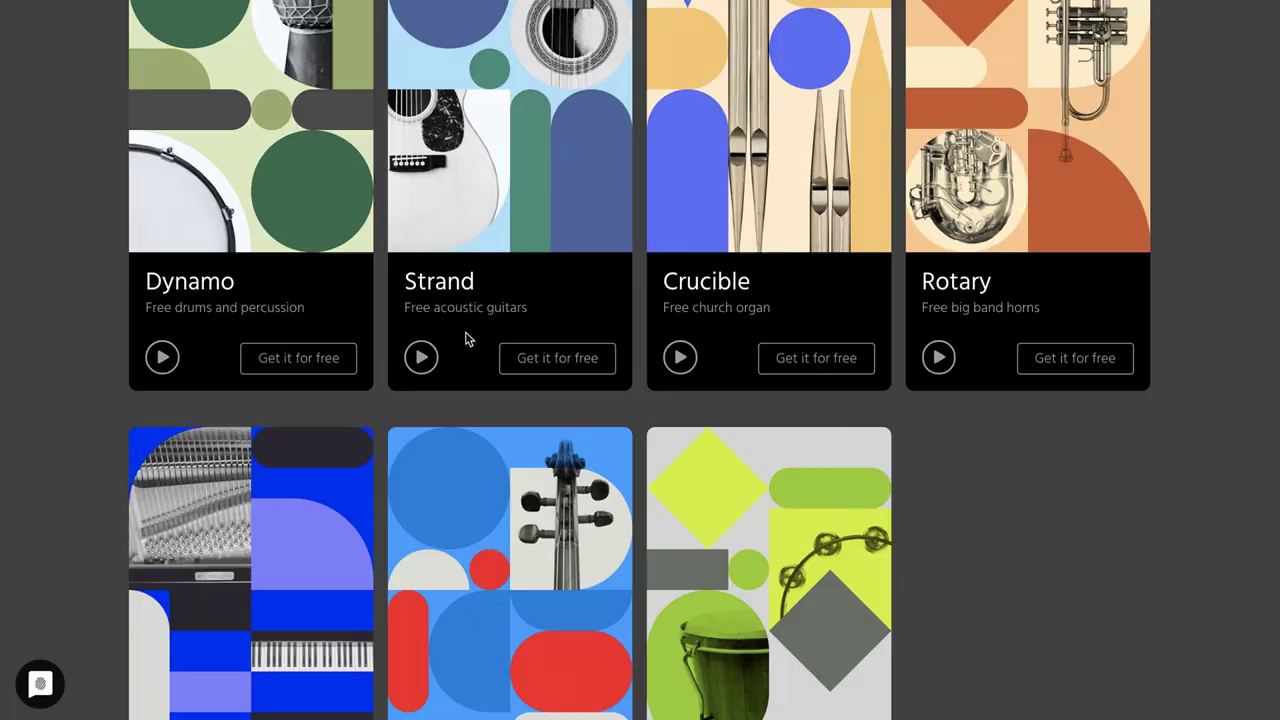
{"action": "left_click", "coordinate": [250, 330]}
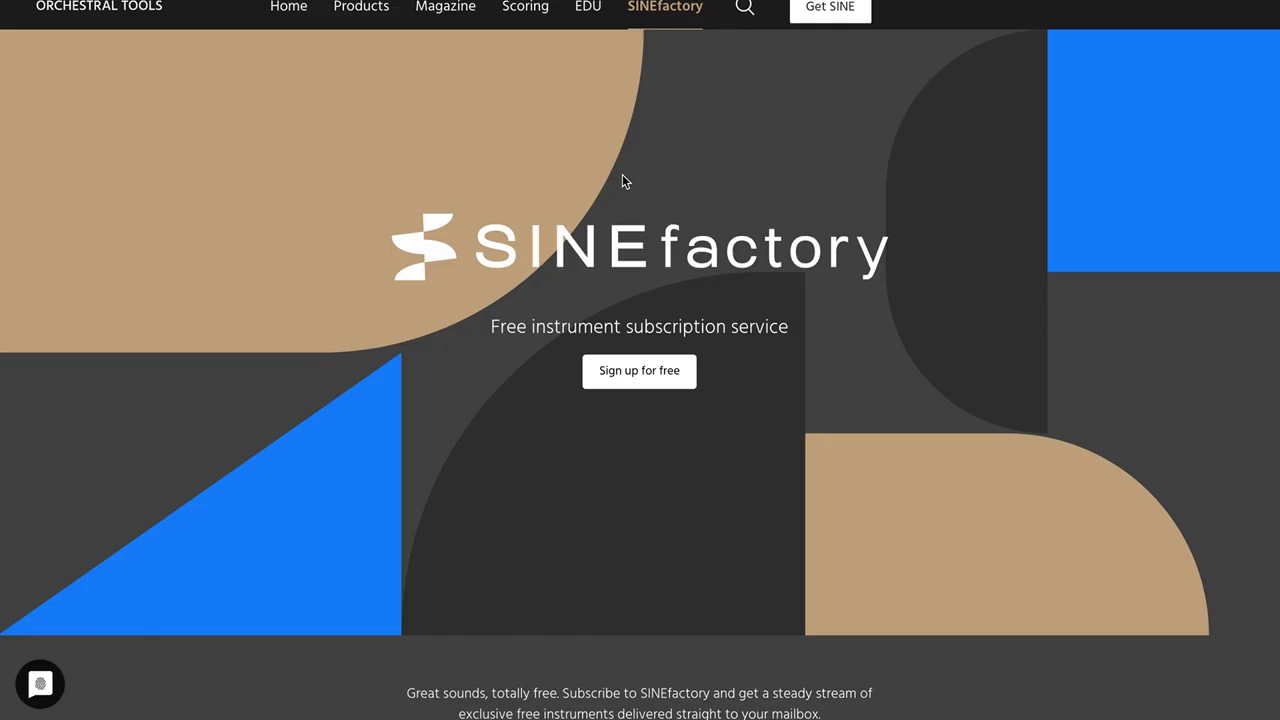
Step: Go to the SINE player page through Products and scroll down it
{"action": "left_click", "coordinate": [357, 12]}
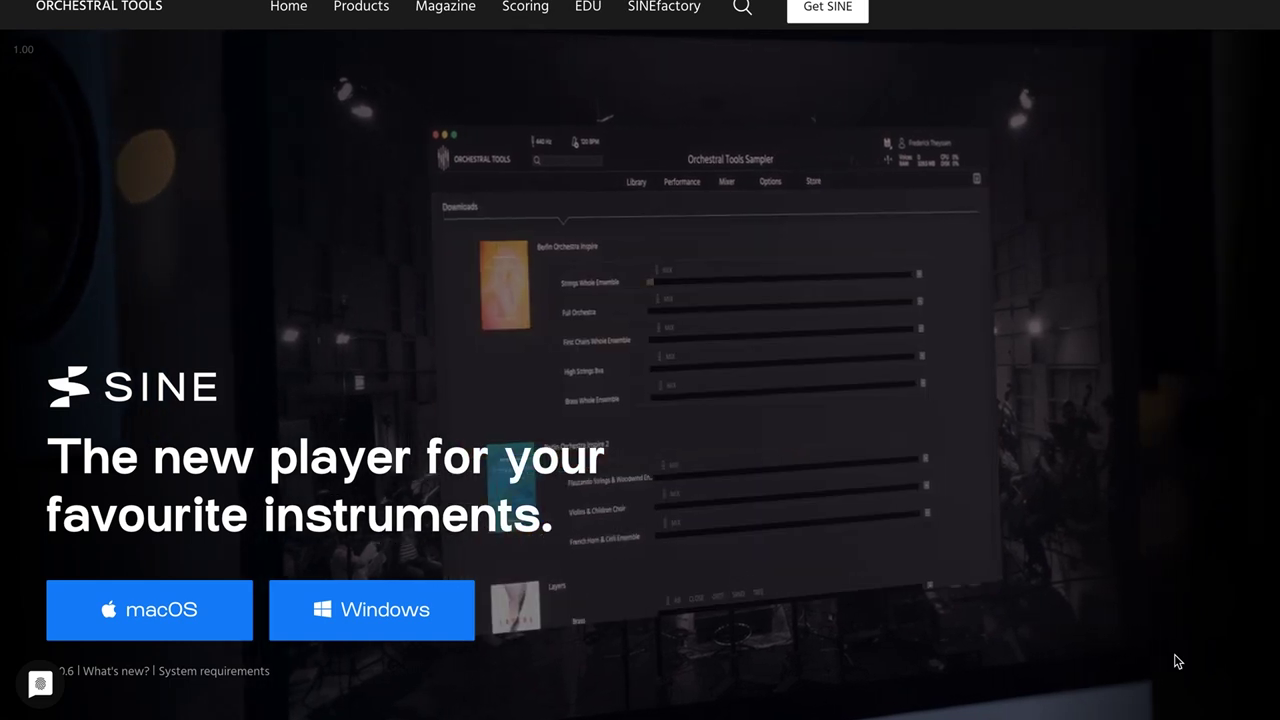
{"action": "scroll", "coordinate": [1003, 442], "scroll_direction": "down", "scroll_amount": 1}
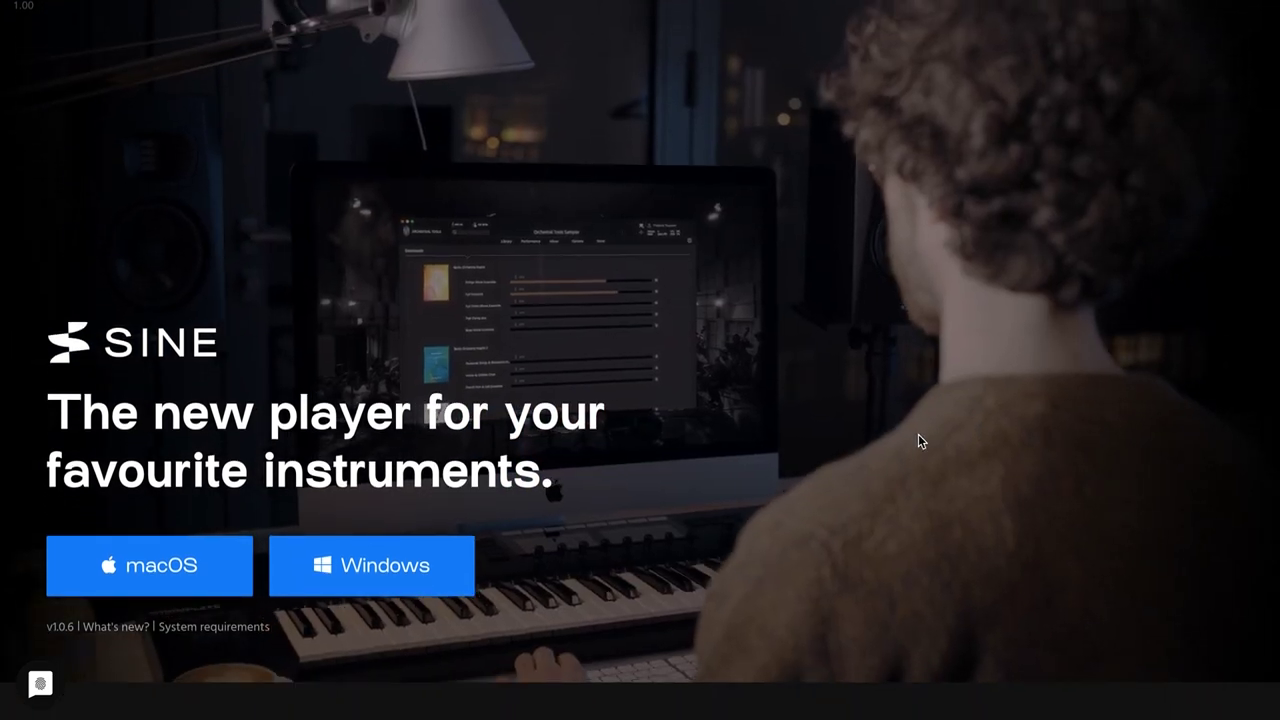
{"action": "scroll", "coordinate": [918, 440], "scroll_direction": "down", "scroll_amount": 1}
{"action": "scroll", "coordinate": [918, 434], "scroll_direction": "down", "scroll_amount": 1}
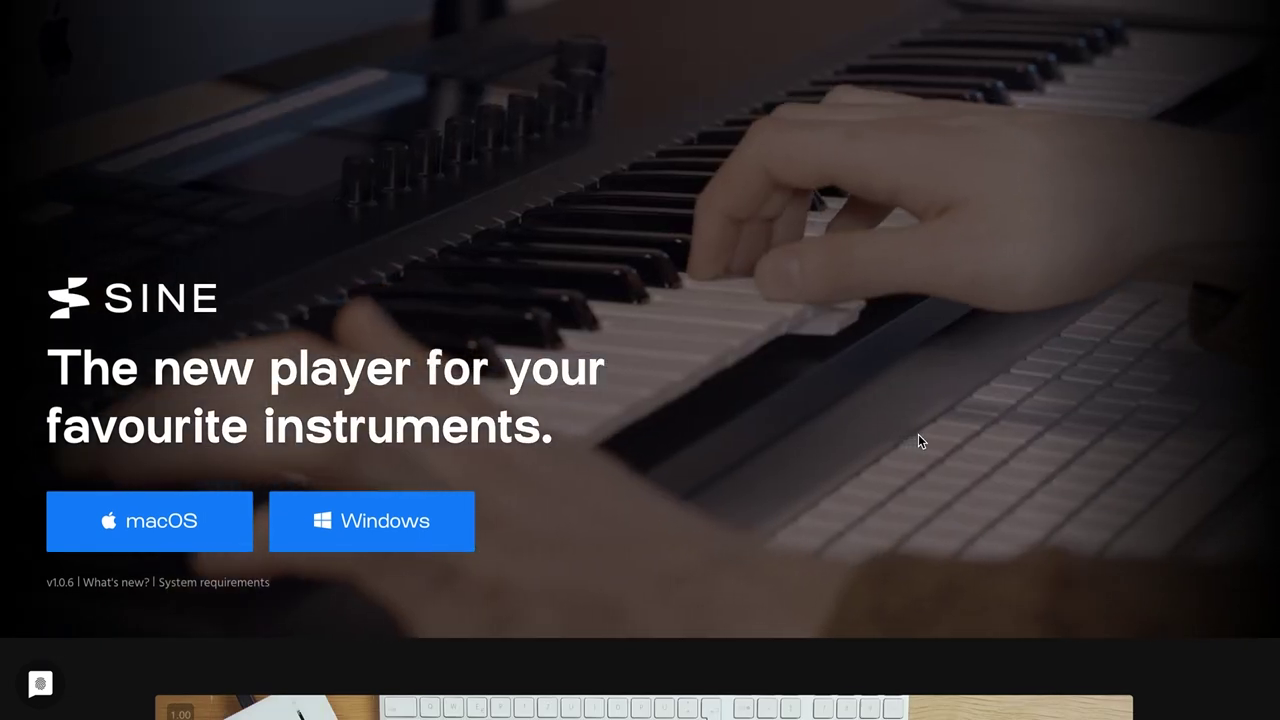
{"action": "scroll", "coordinate": [523, 483], "scroll_direction": "down", "scroll_amount": 1}
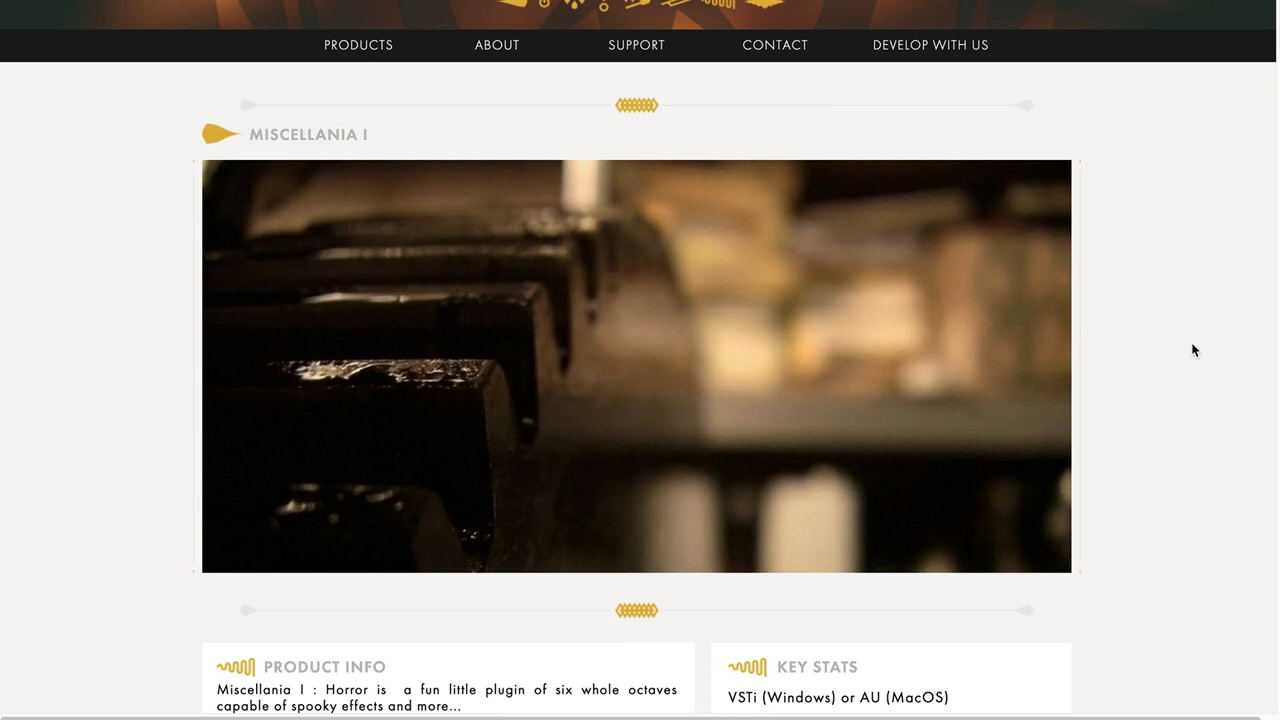
Step: Scroll the Miscellania I page past Product Info and Key Stats to the download buttons and Demos player
{"action": "scroll", "coordinate": [1192, 348], "scroll_direction": "down", "scroll_amount": 2}
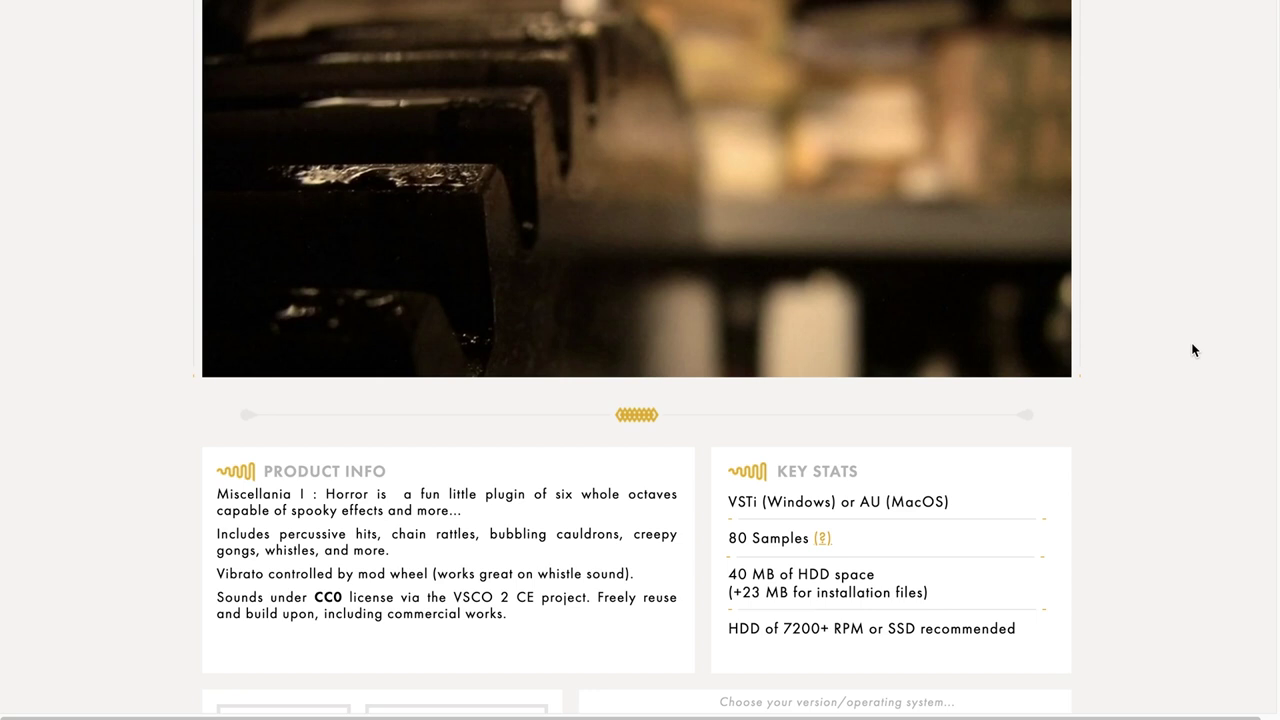
{"action": "scroll", "coordinate": [1192, 349], "scroll_direction": "down", "scroll_amount": 1}
{"action": "scroll", "coordinate": [1192, 349], "scroll_direction": "down", "scroll_amount": 3}
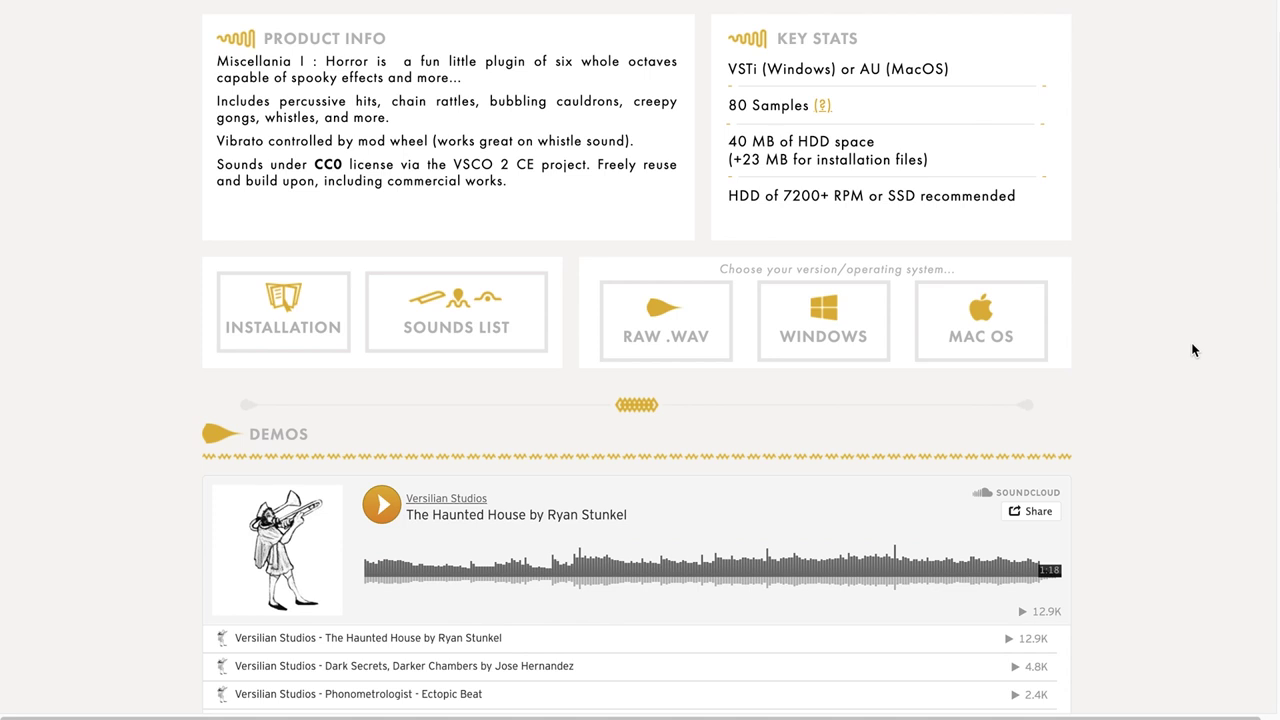
{"action": "scroll", "coordinate": [1192, 349], "scroll_direction": "up", "scroll_amount": 1}
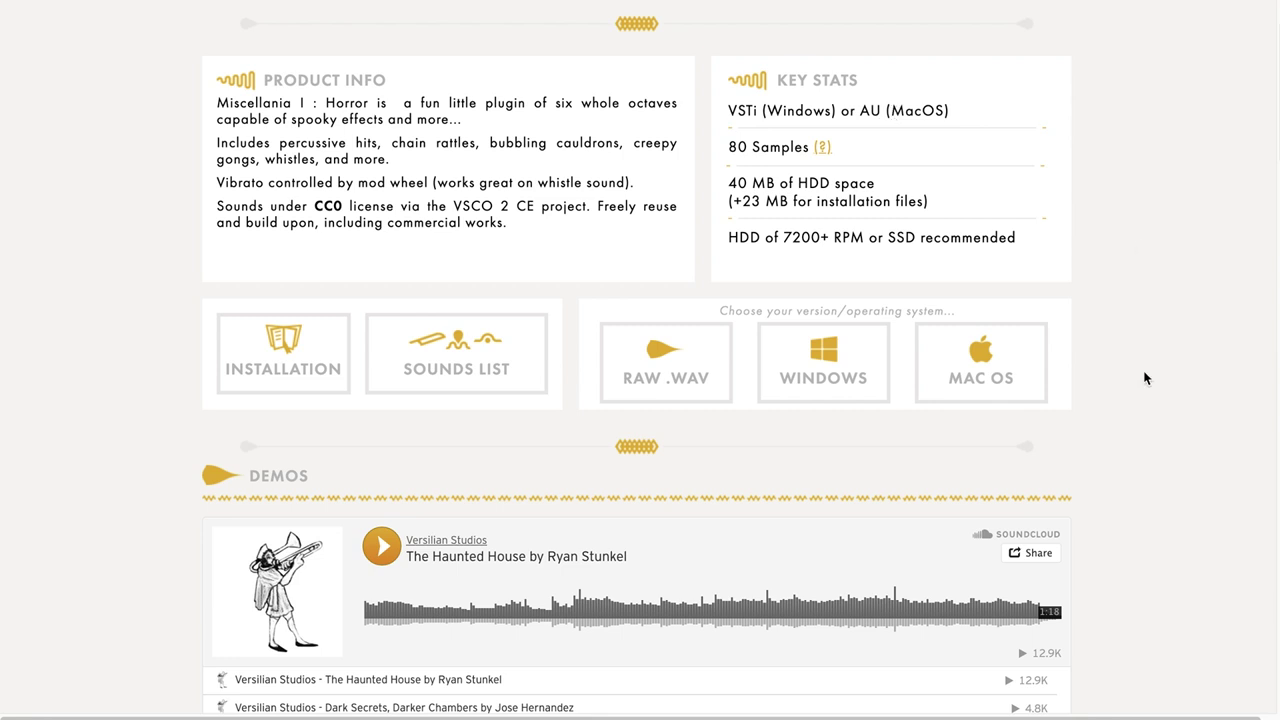
{"action": "scroll", "coordinate": [1146, 377], "scroll_direction": "down", "scroll_amount": 1}
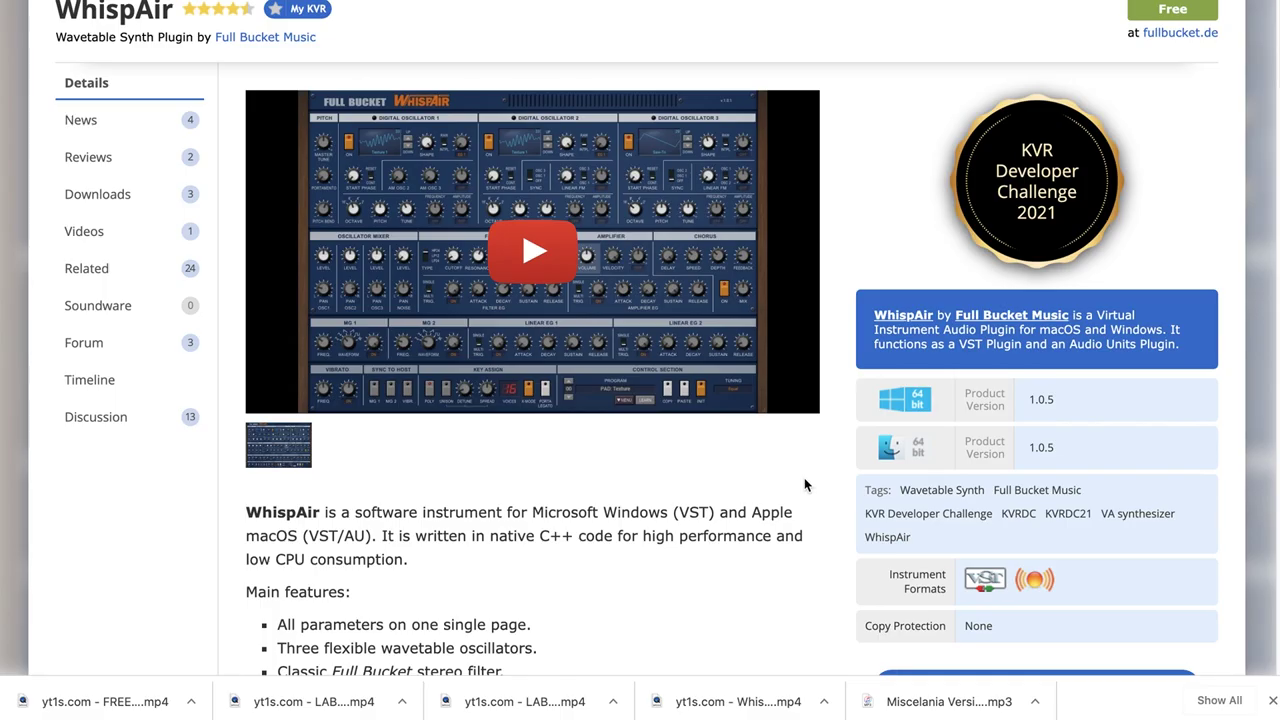
Step: Scroll down while the WhispAir synth plays its demo sequence in REAPER
{"action": "scroll", "coordinate": [804, 478], "scroll_direction": "down", "scroll_amount": 1}
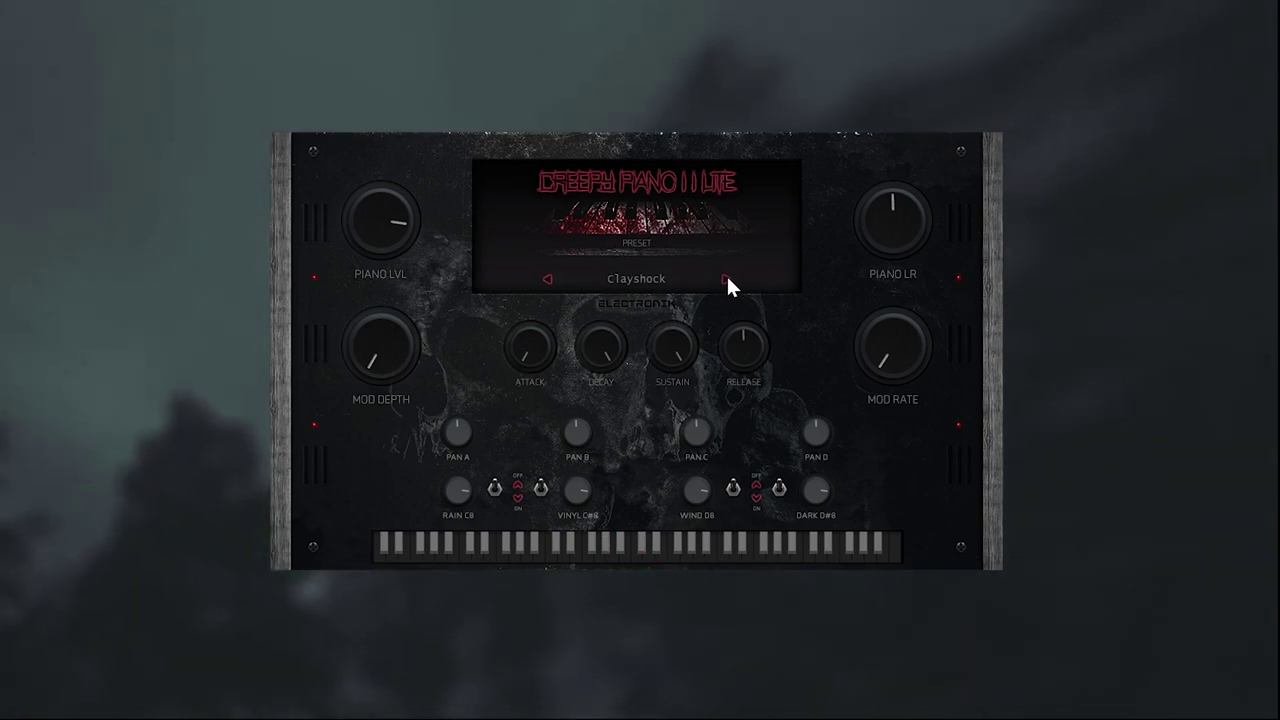
Step: Advance Creepy Piano 2 Lite's presets to Coffinrot, then Decayed
{"action": "left_click", "coordinate": [727, 280]}
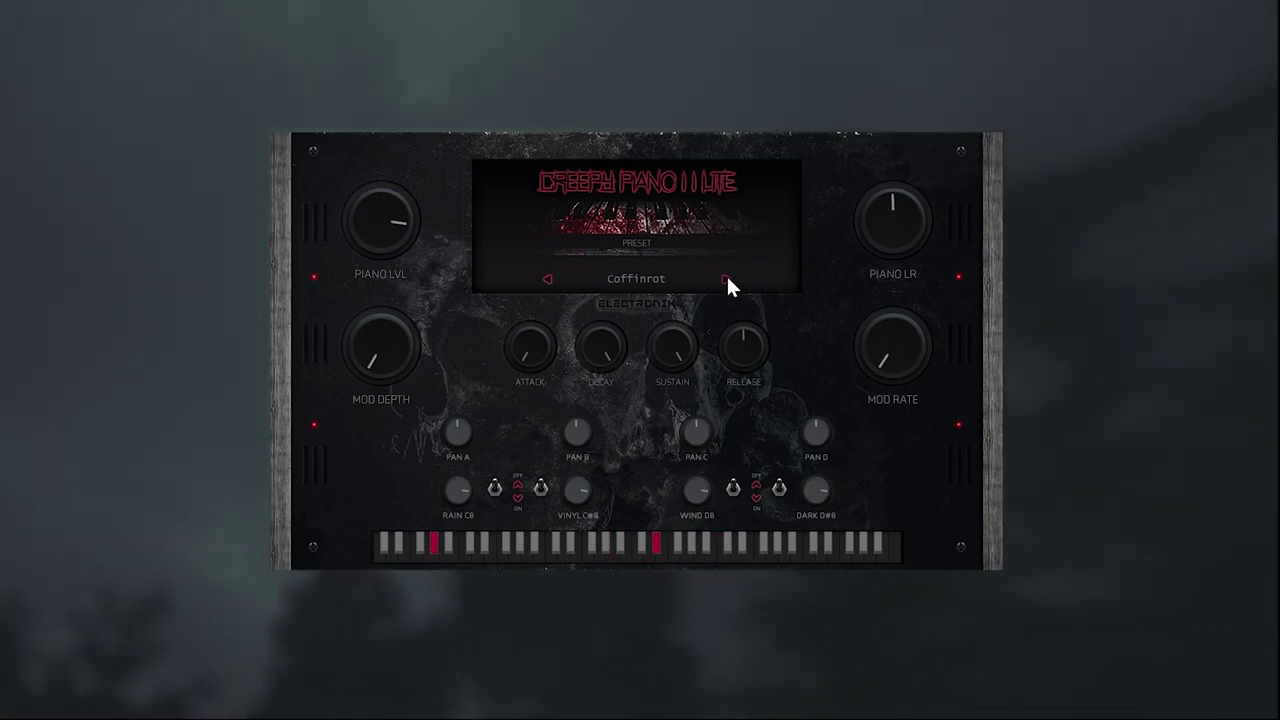
{"action": "left_click", "coordinate": [726, 280]}
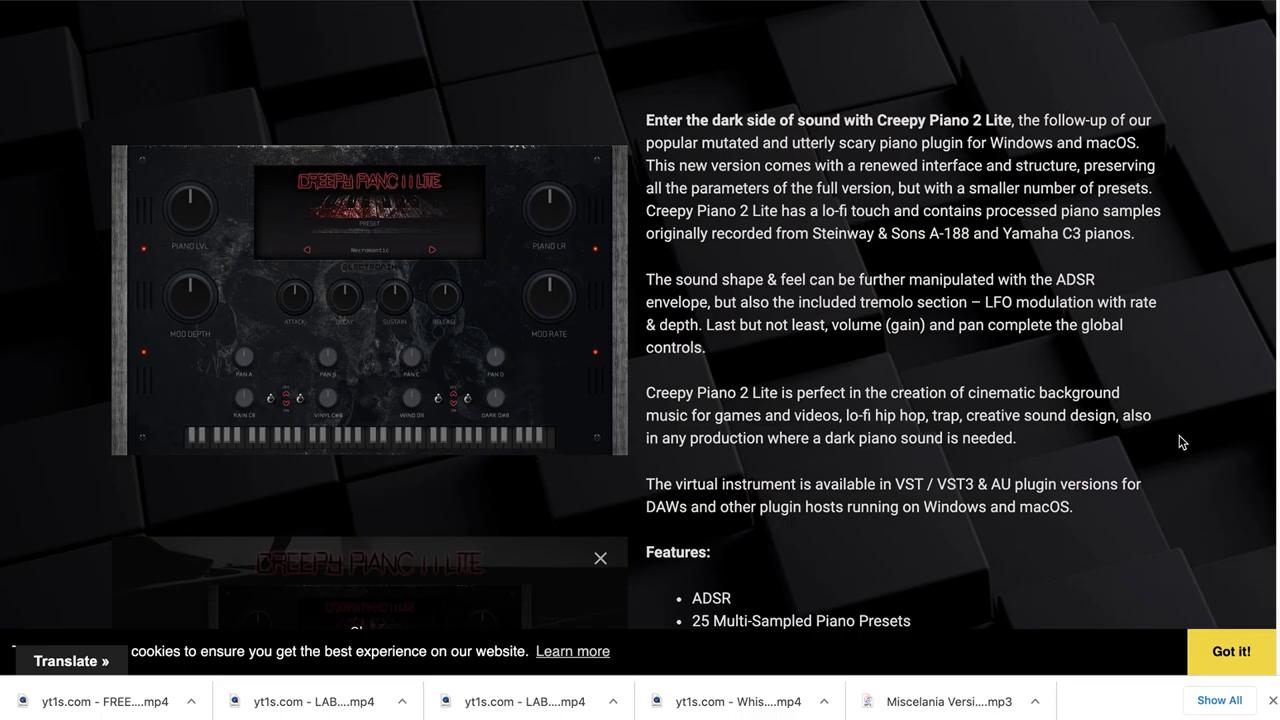
Step: Scroll the Electronik Sound Lab page through Creepy Piano 2 Lite's description, Features and System Requirements
{"action": "scroll", "coordinate": [1181, 442], "scroll_direction": "down", "scroll_amount": 1}
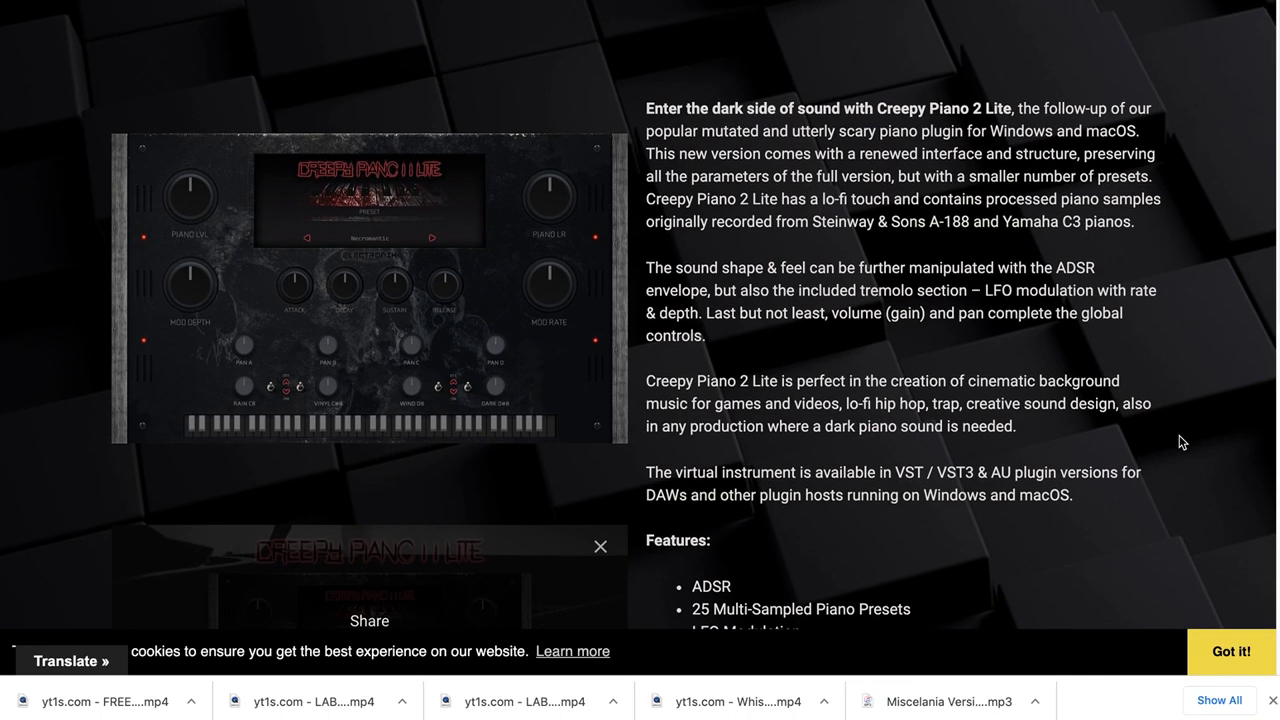
{"action": "scroll", "coordinate": [1181, 442], "scroll_direction": "down", "scroll_amount": 1}
{"action": "scroll", "coordinate": [1181, 442], "scroll_direction": "down", "scroll_amount": 1}
{"action": "scroll", "coordinate": [1181, 442], "scroll_direction": "down", "scroll_amount": 1}
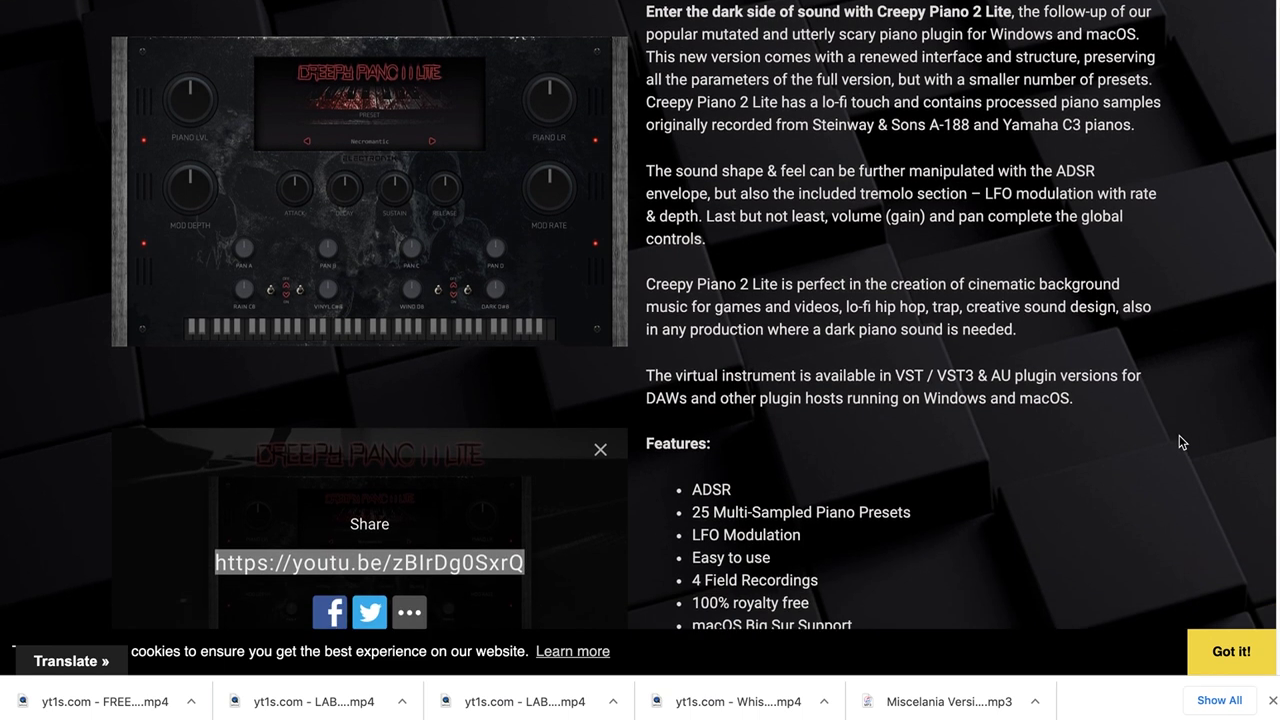
{"action": "scroll", "coordinate": [1181, 442], "scroll_direction": "down", "scroll_amount": 3}
{"action": "scroll", "coordinate": [1181, 442], "scroll_direction": "down", "scroll_amount": 2}
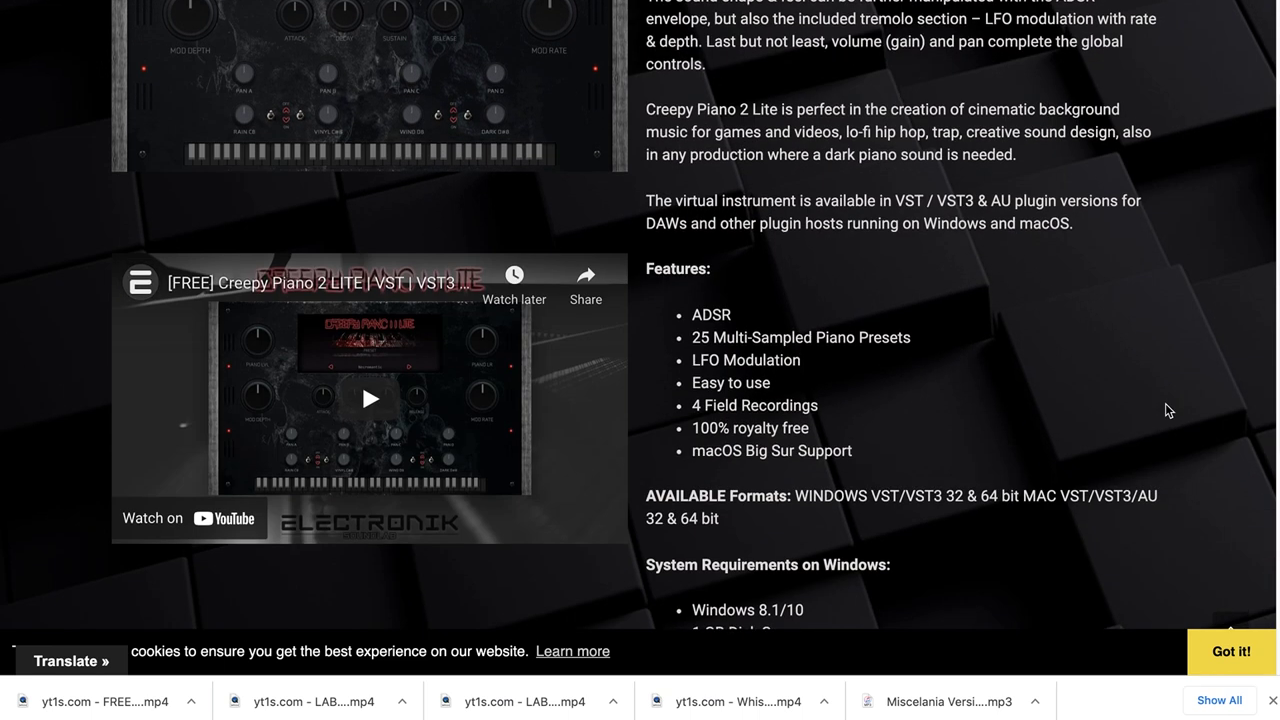
{"action": "scroll", "coordinate": [1189, 431], "scroll_direction": "down", "scroll_amount": 3}
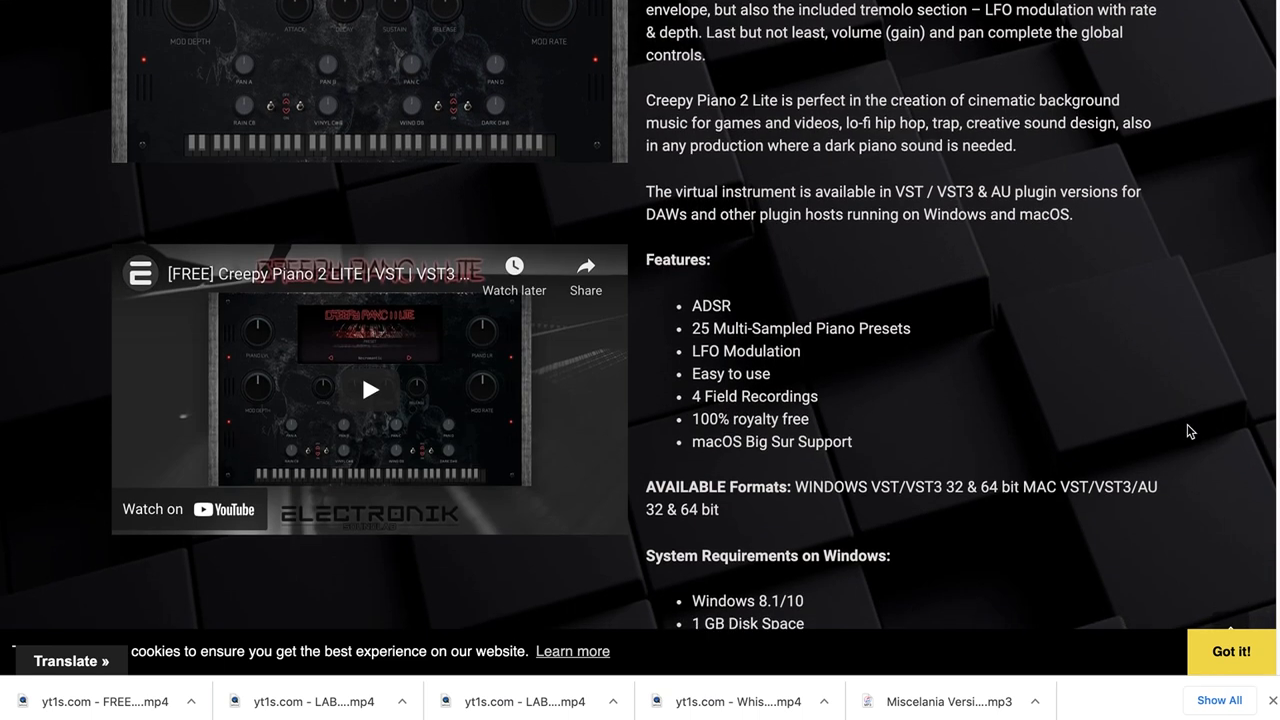
{"action": "scroll", "coordinate": [1100, 471], "scroll_direction": "up", "scroll_amount": 1}
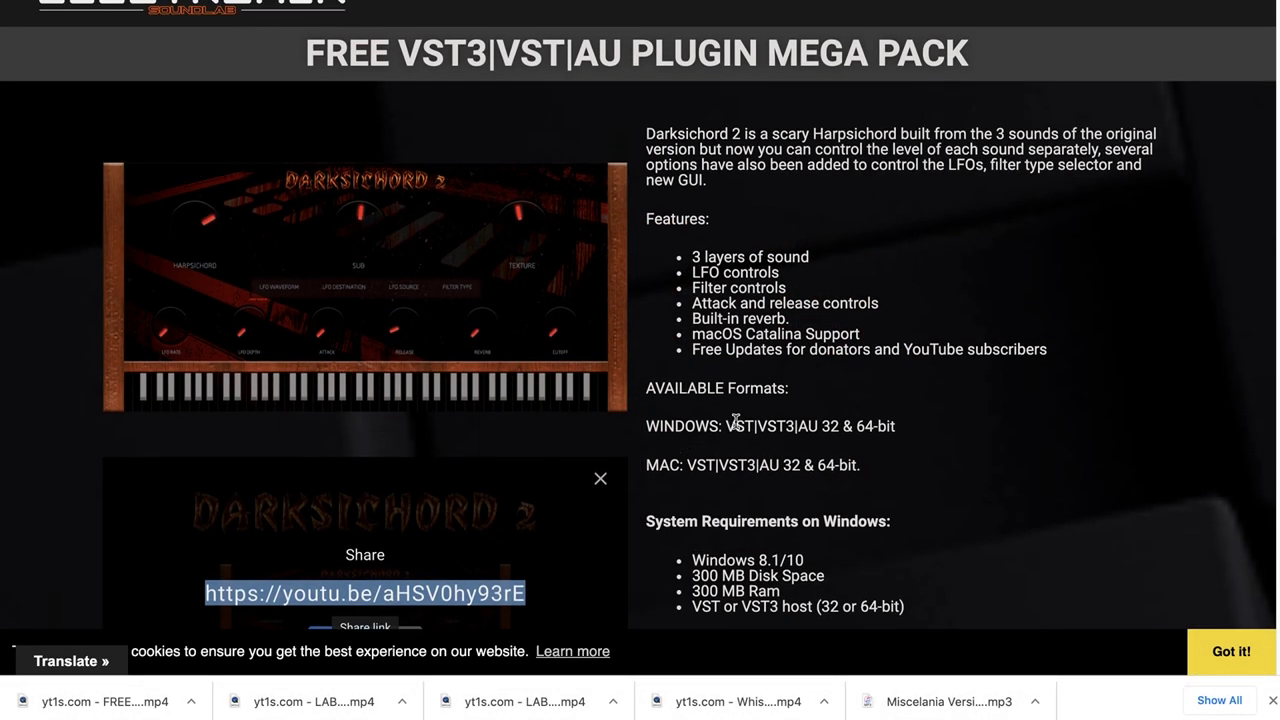
{"action": "scroll", "coordinate": [1103, 524], "scroll_direction": "down", "scroll_amount": 1}
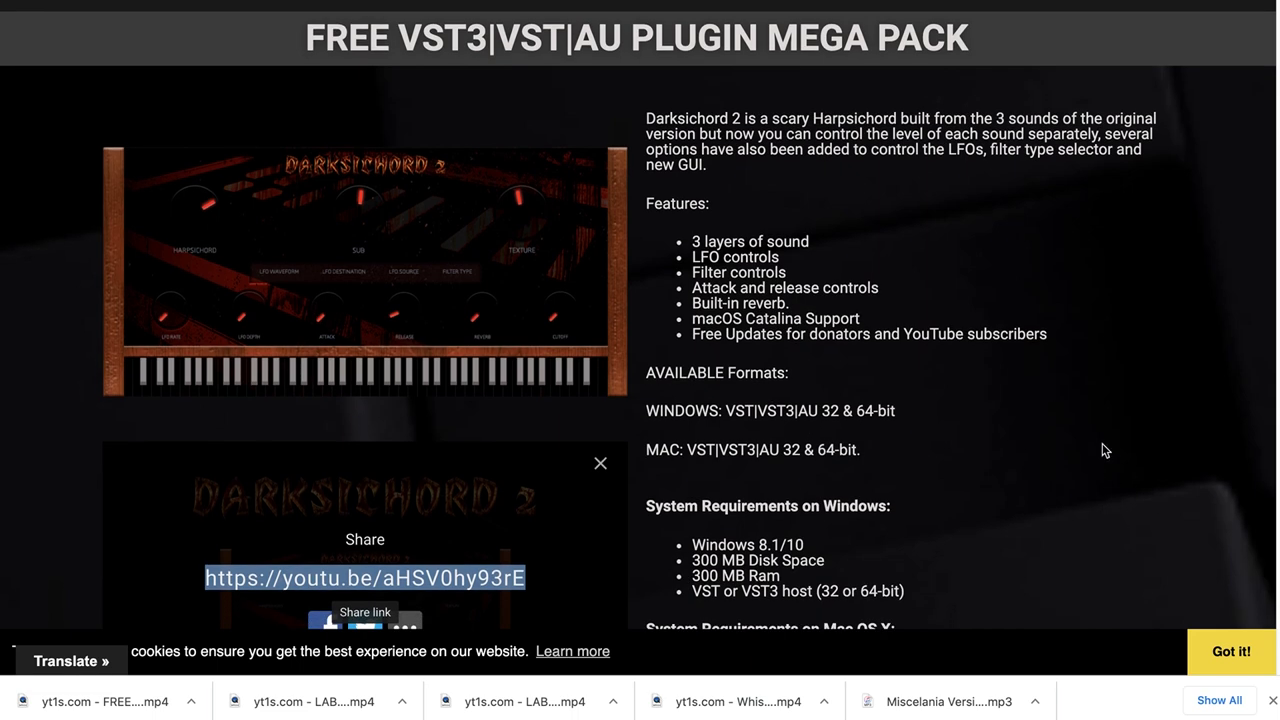
{"action": "scroll", "coordinate": [1103, 450], "scroll_direction": "down", "scroll_amount": 1}
{"action": "scroll", "coordinate": [1103, 450], "scroll_direction": "up", "scroll_amount": 2}
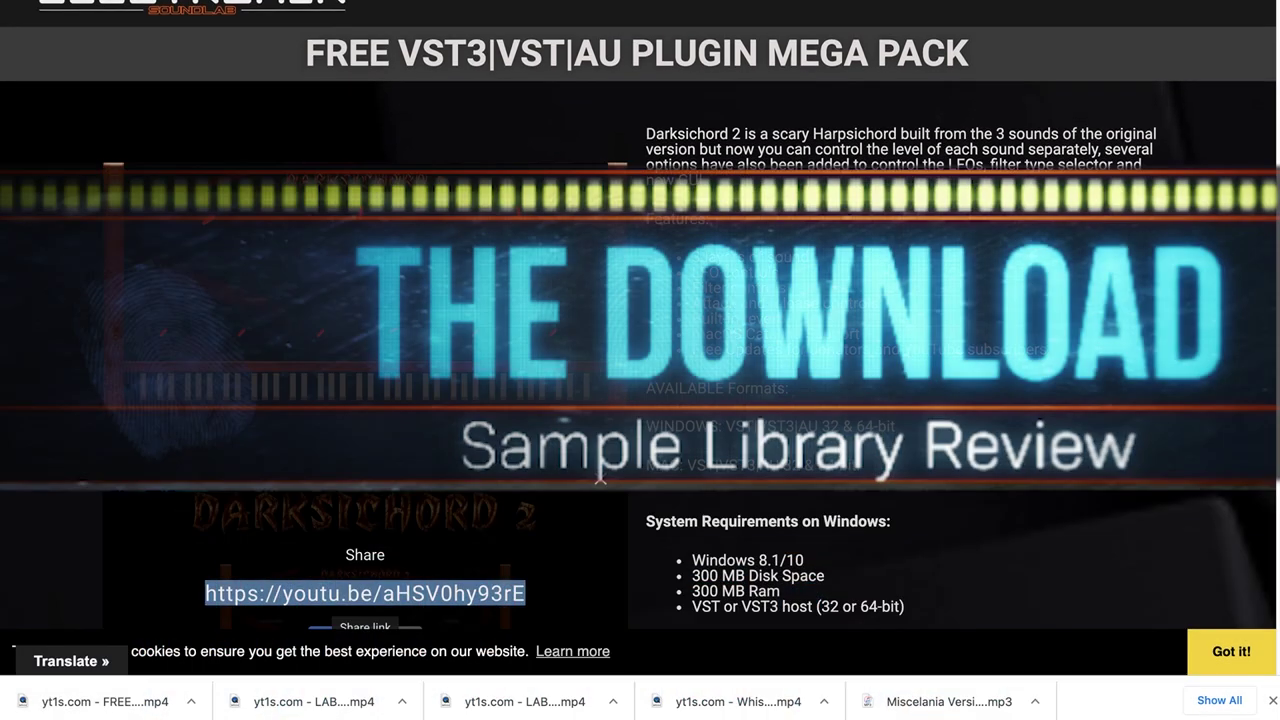